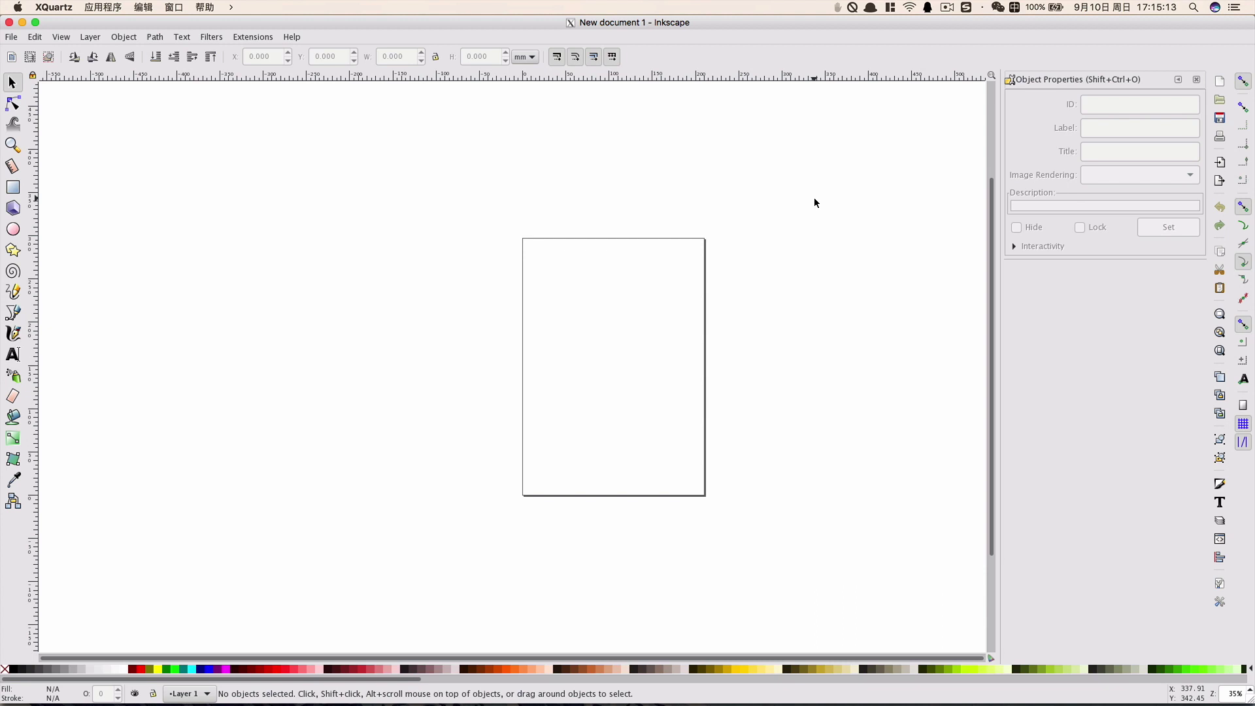
Open the document properties and switch the custom page size units to px
left_click(10, 38)
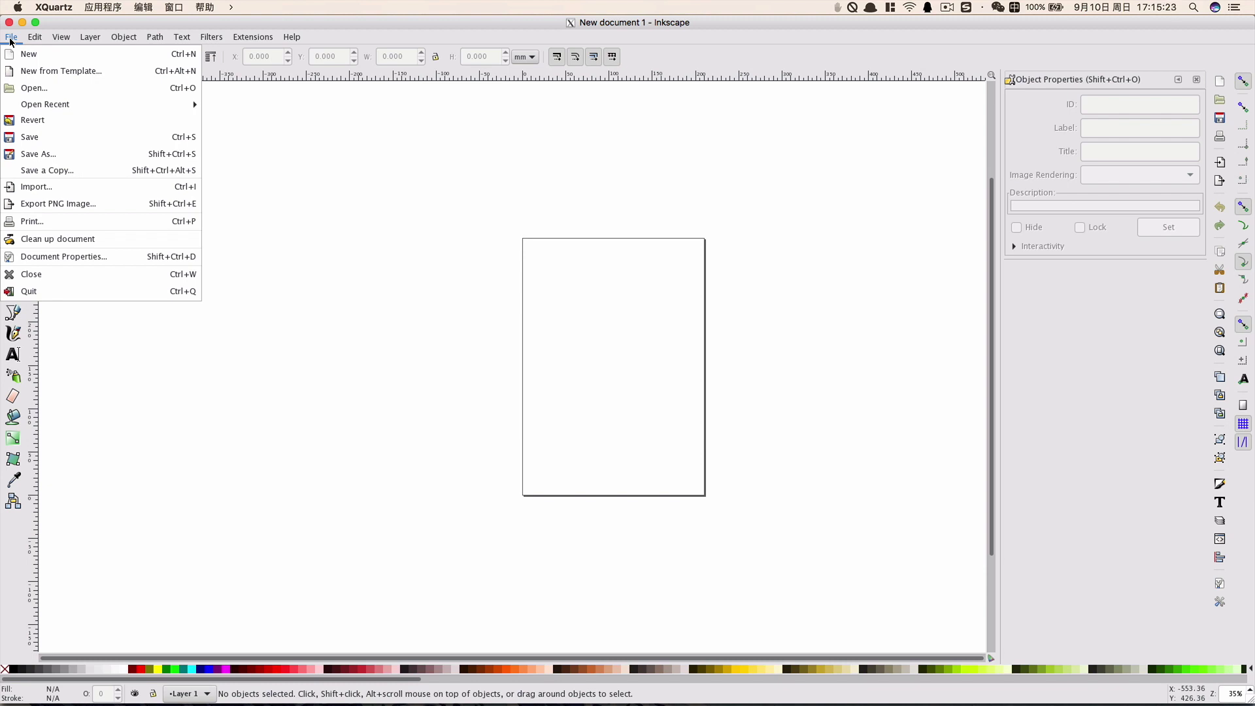
left_click(395, 202)
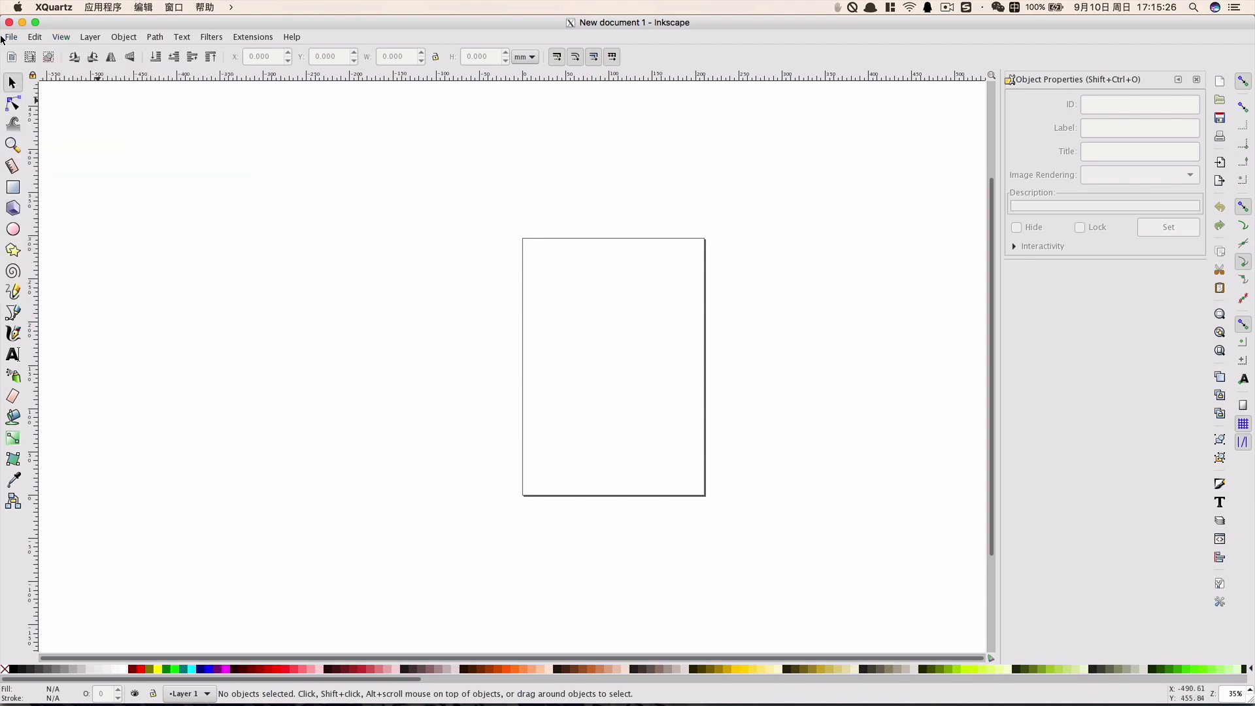
left_click(10, 38)
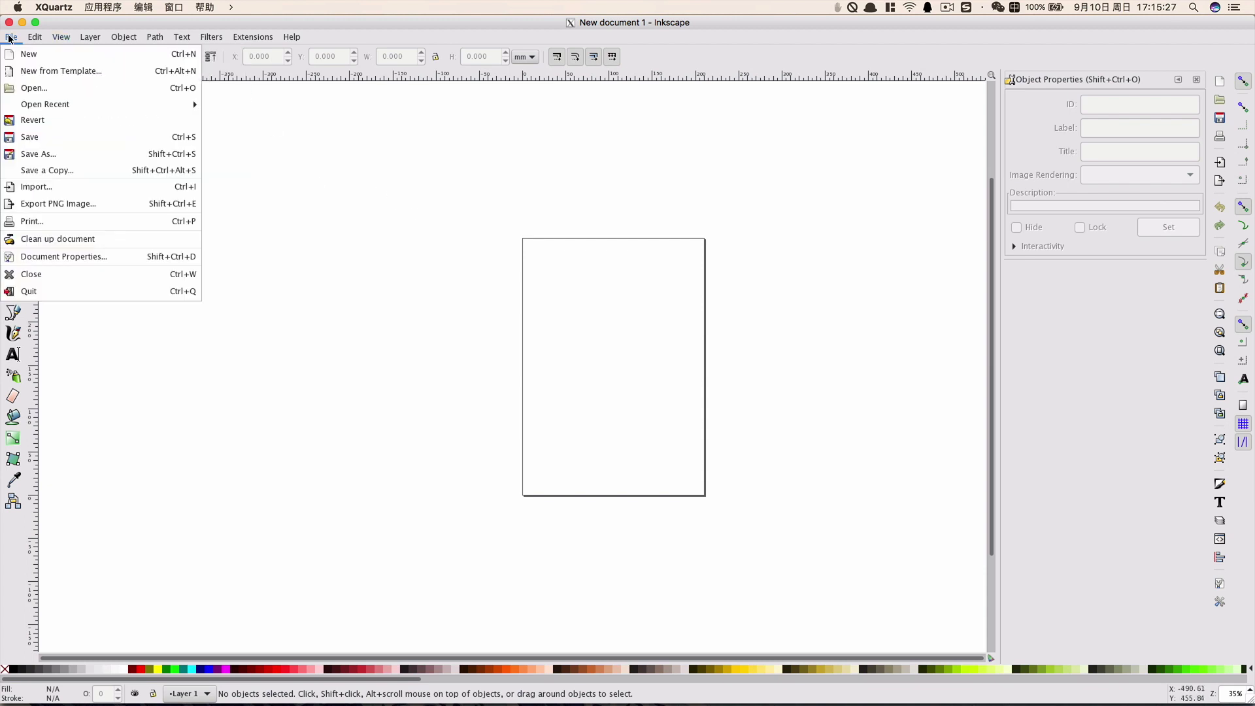
left_click(100, 259)
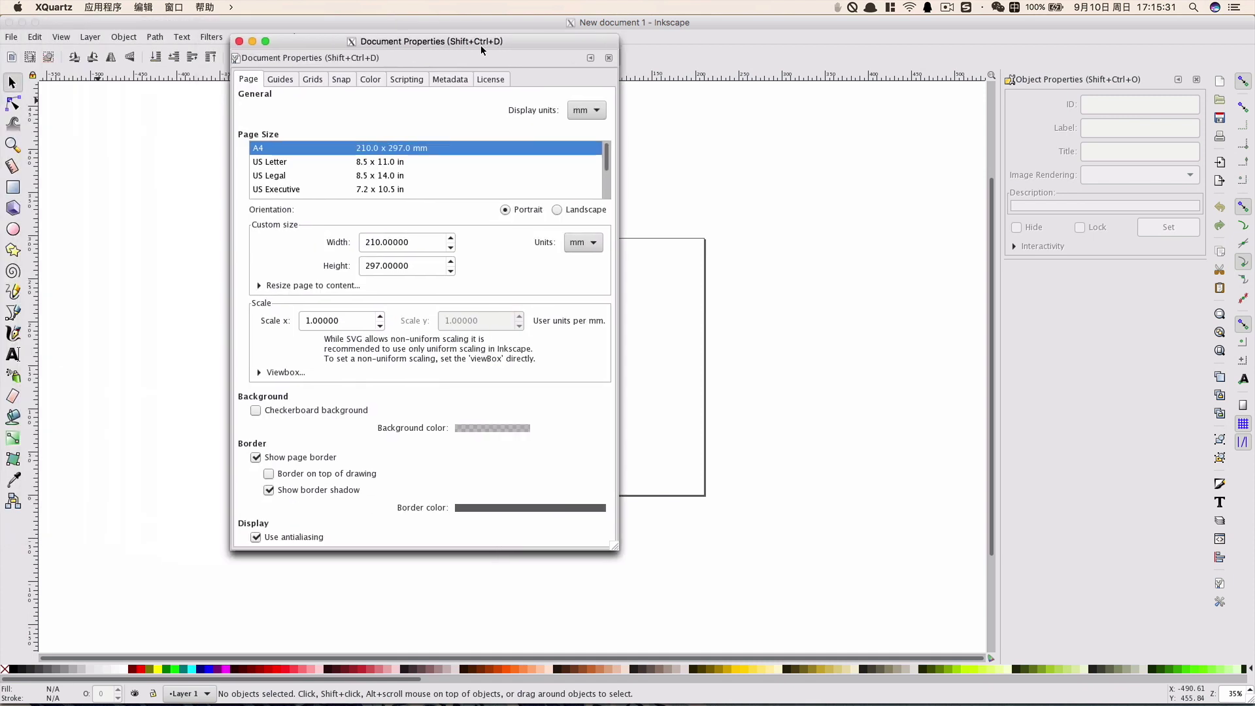
left_click_drag(481, 46, 524, 47)
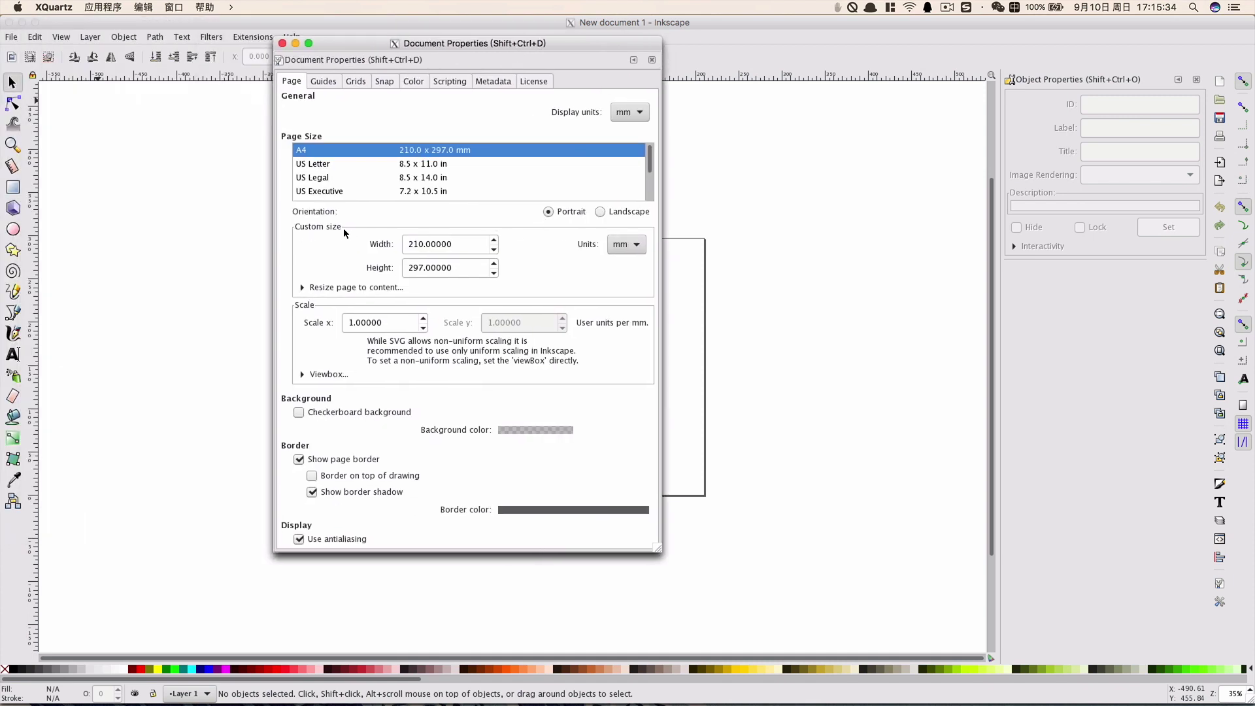
left_click(627, 244)
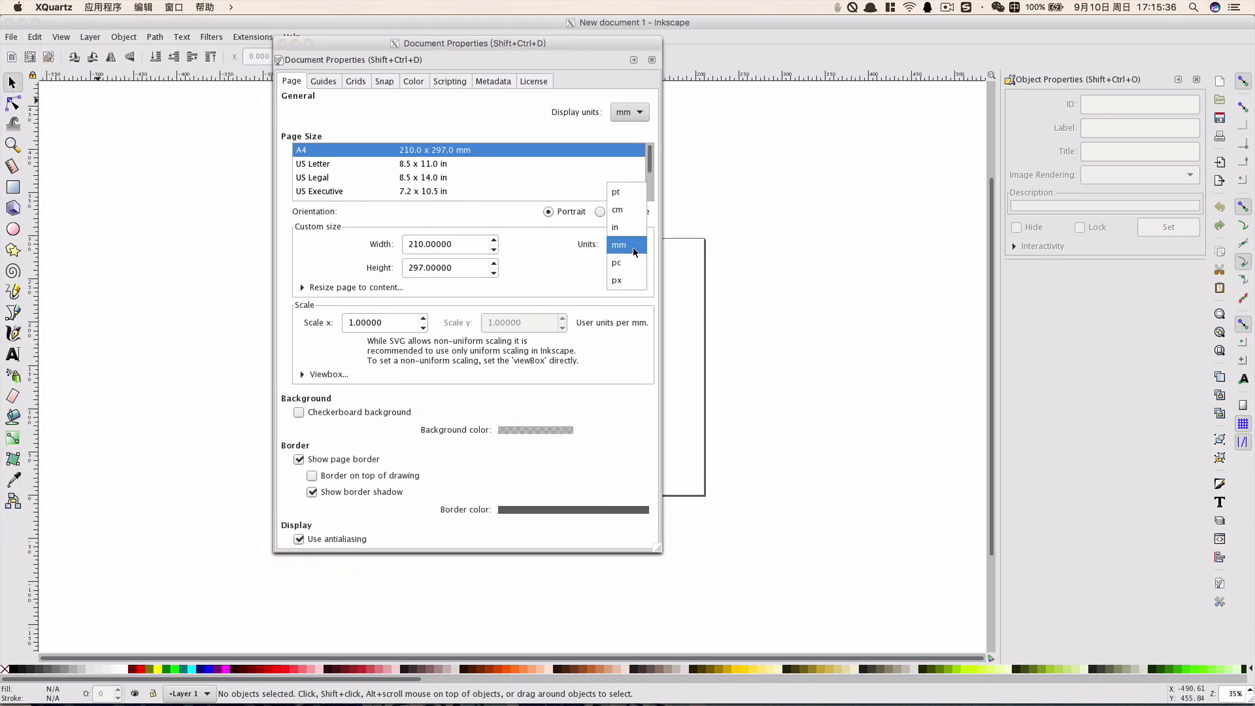
left_click(616, 280)
Set the custom page size to 1920 px wide and 1080 px high and close the document properties
left_click_drag(452, 244, 404, 243)
key("BackSpace")
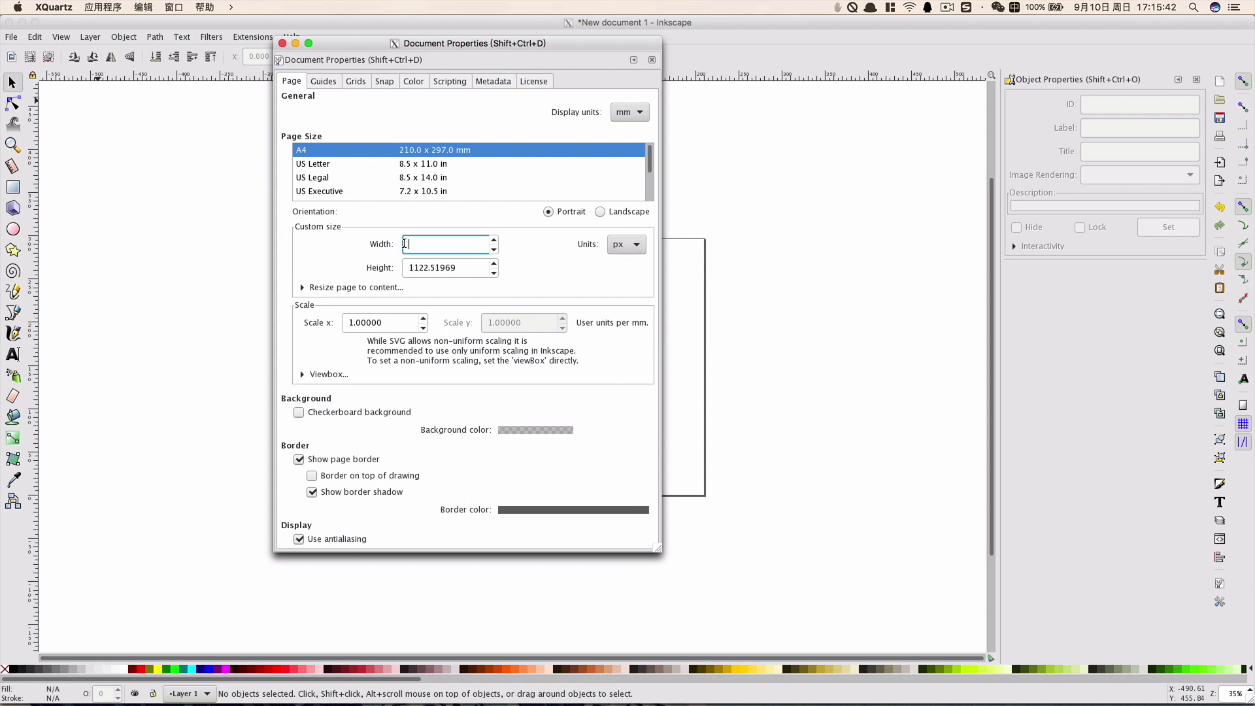
type("798.70079")
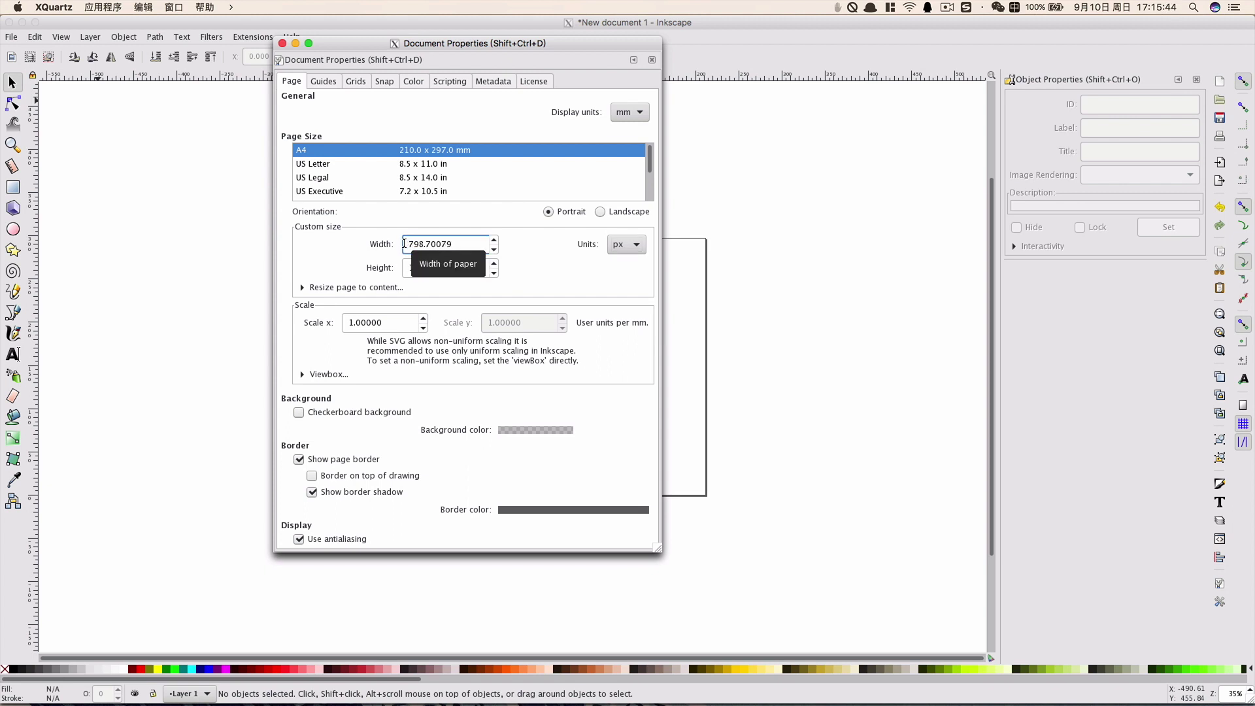
key("ctrl+a")
type("1920")
key("Tab")
type("1080")
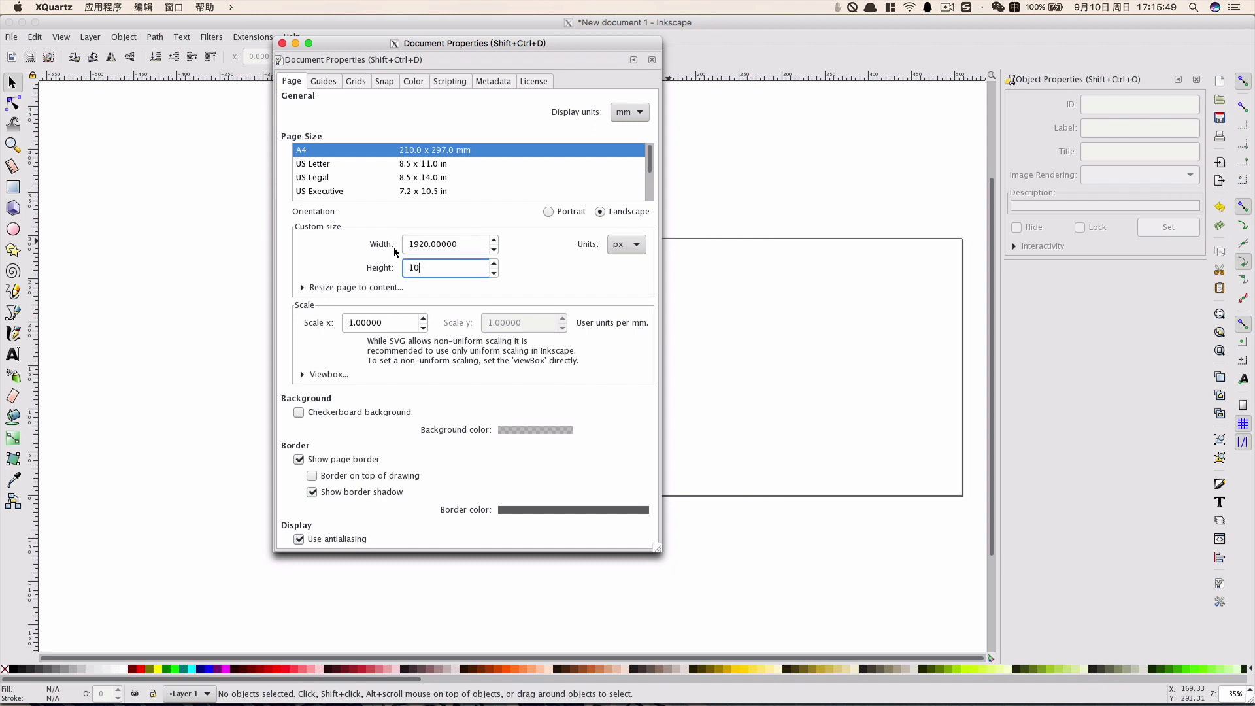
left_click(378, 288)
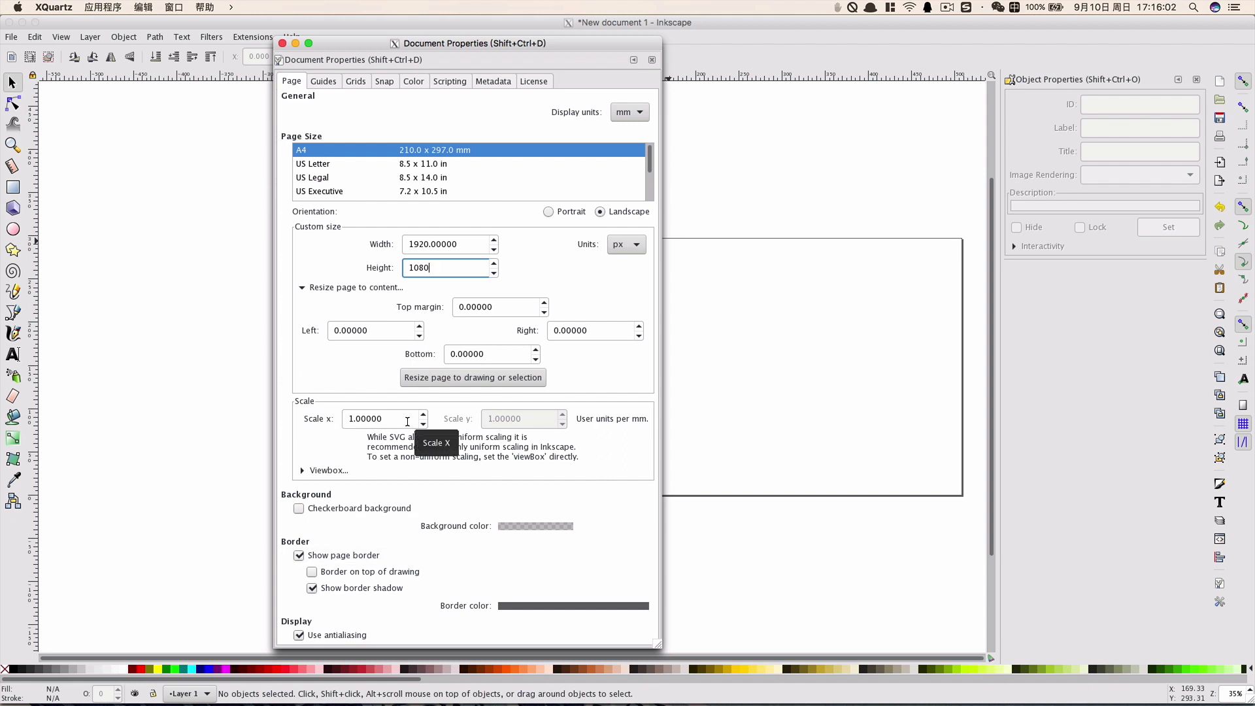
left_click(516, 305)
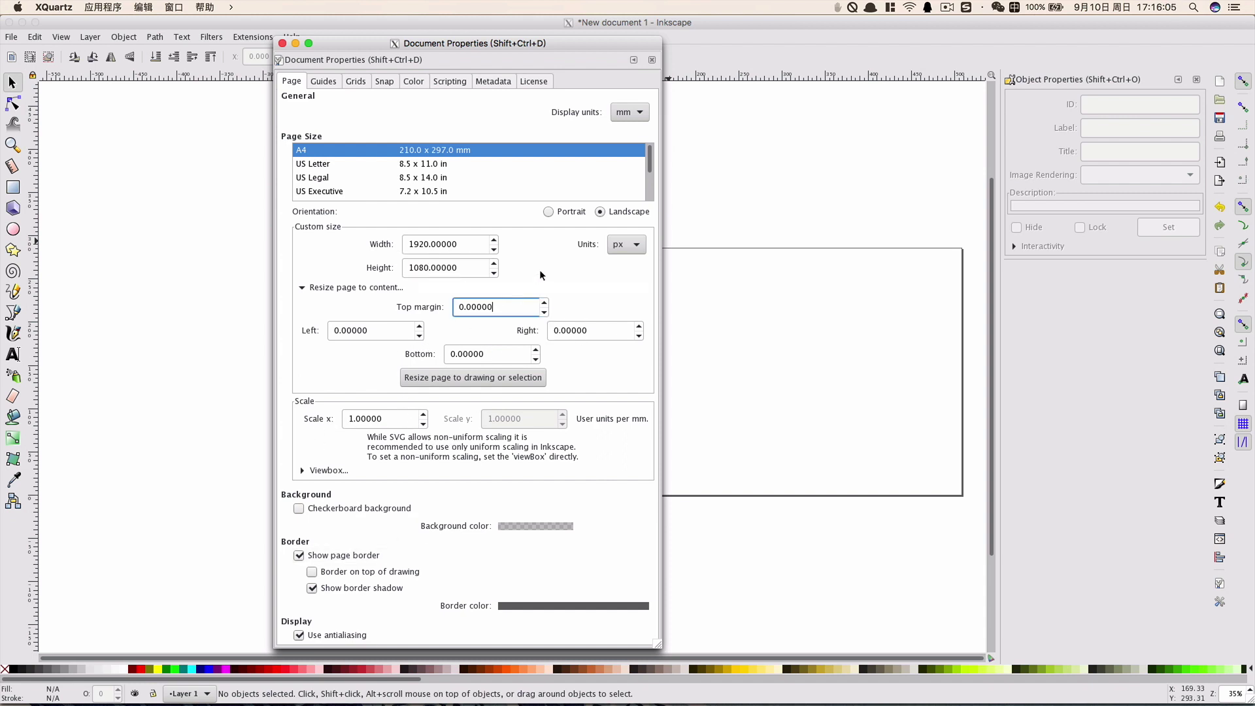
left_click(283, 44)
scroll(549, 177, "left", 5)
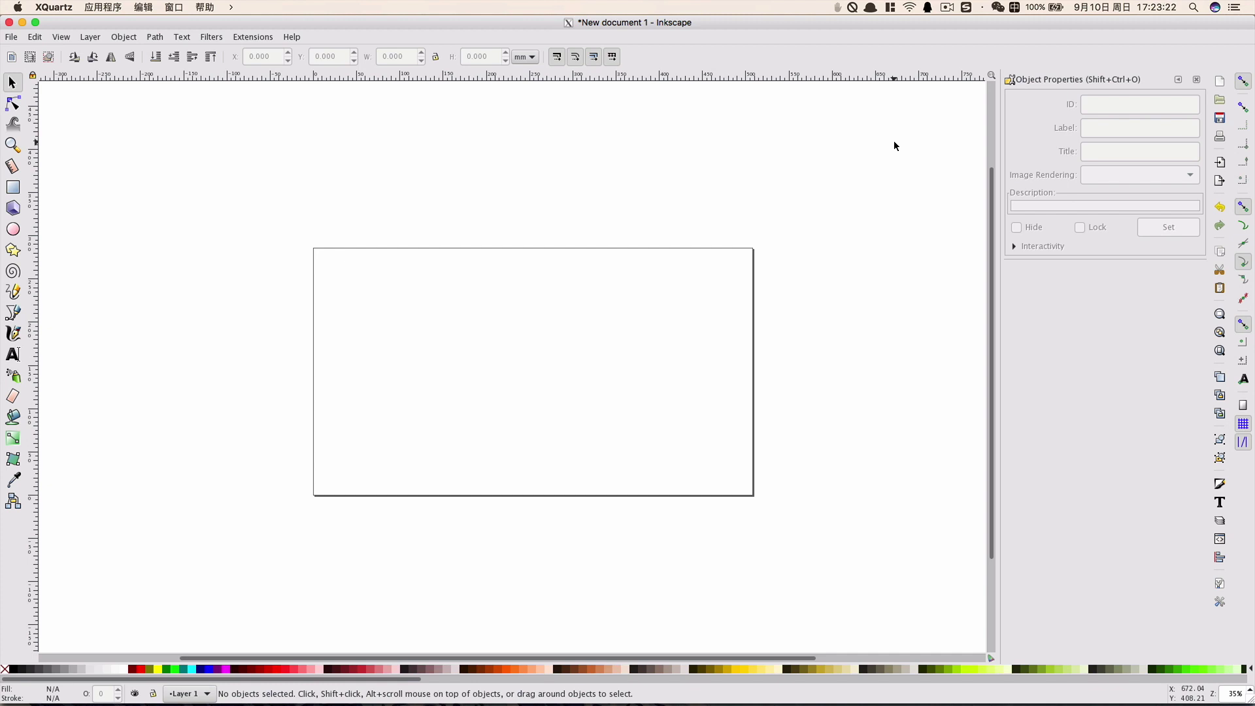
left_click(11, 38)
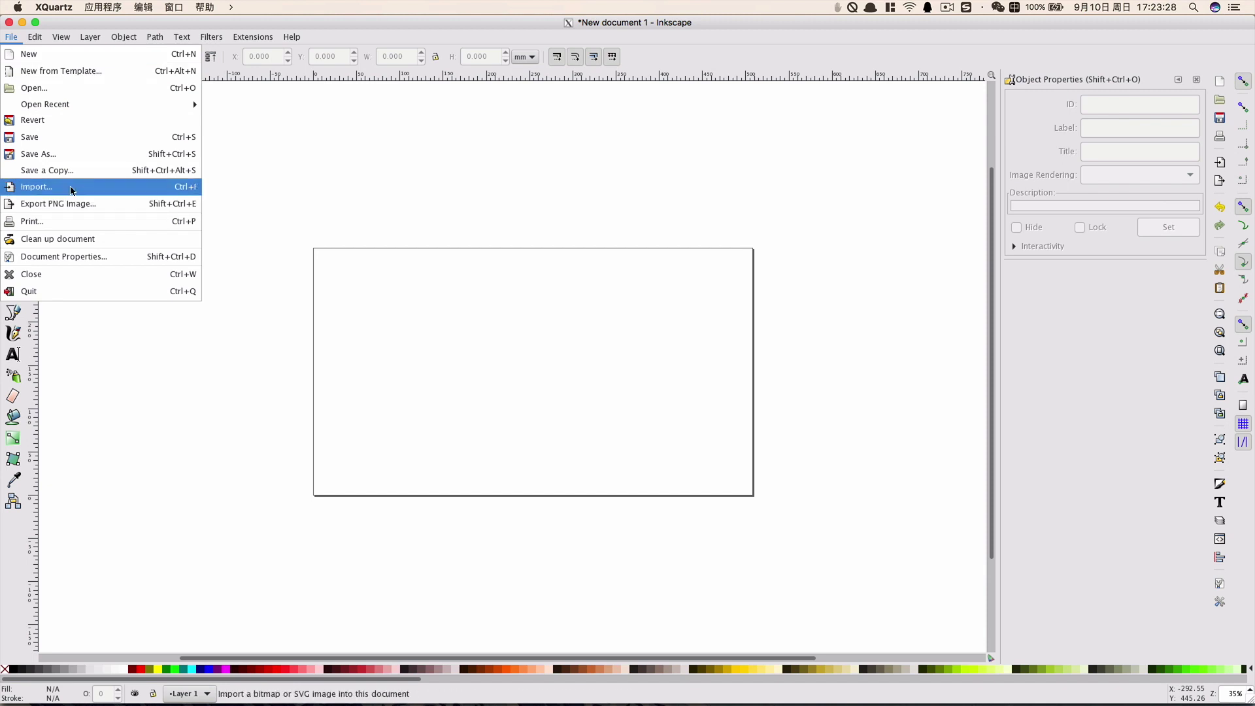
left_click(814, 223)
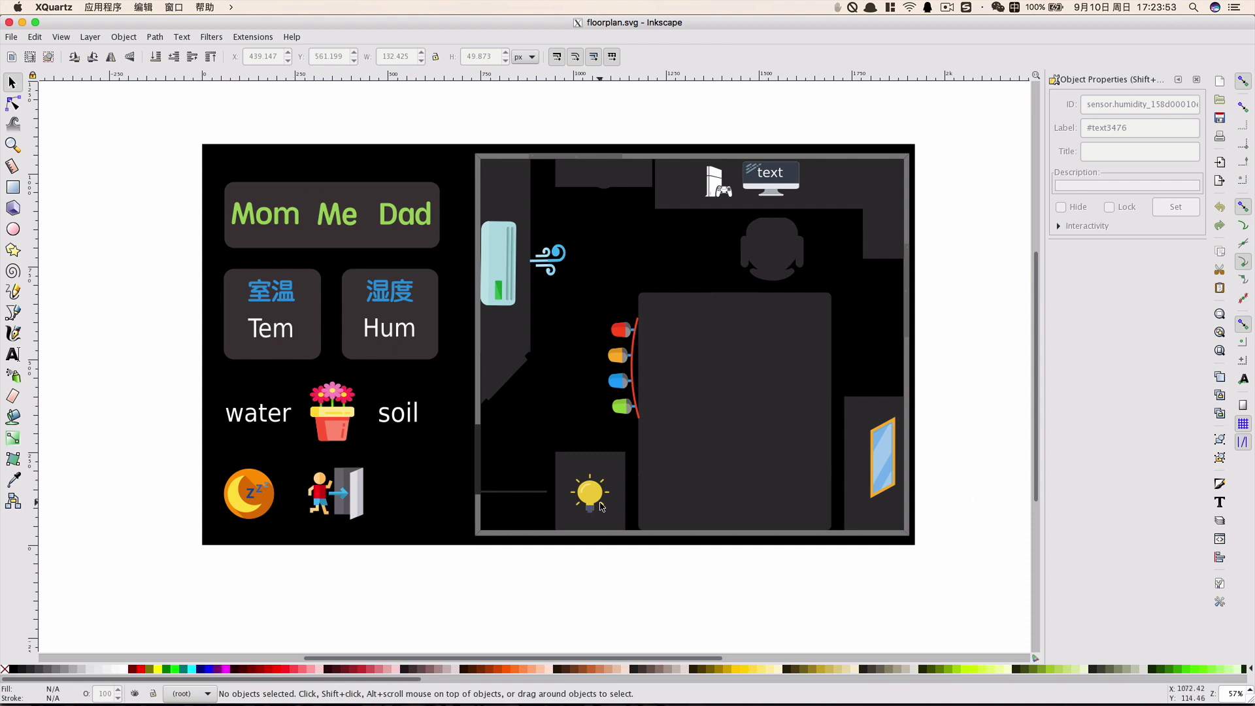
Inspect the object properties of the light bulb icon and of the whole floor plan group in floorplan.svg
left_click(593, 500)
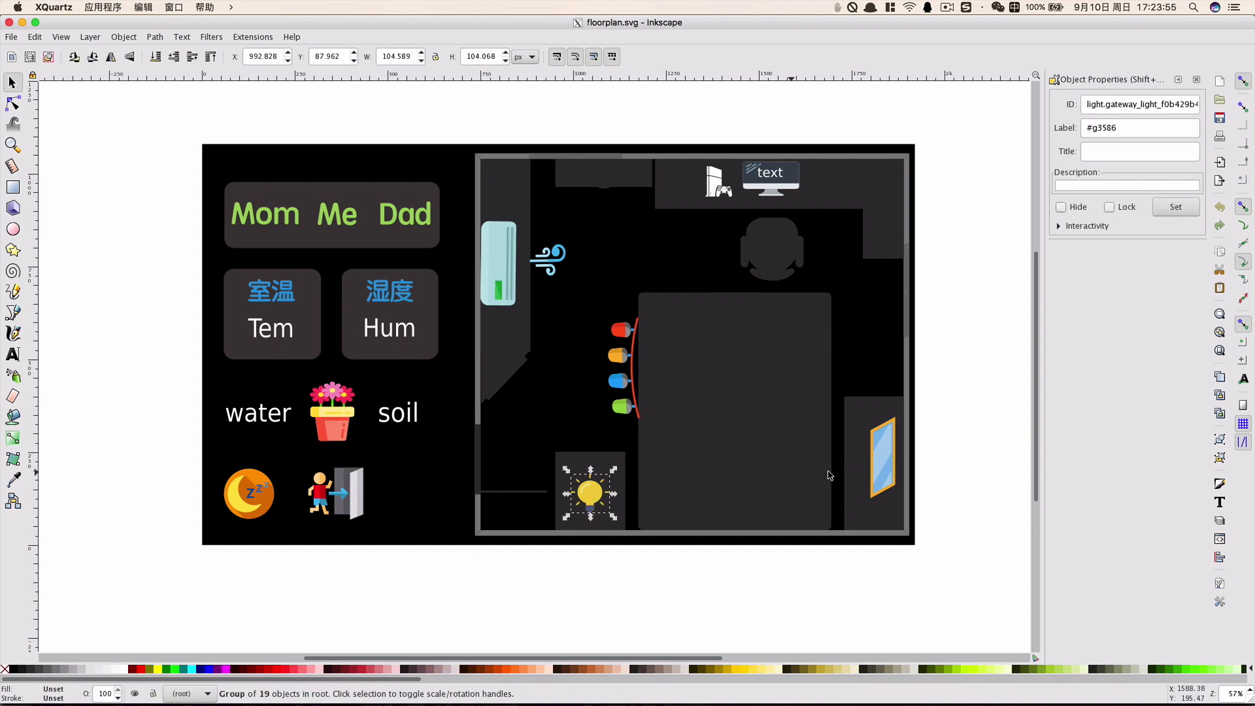
left_click(767, 468)
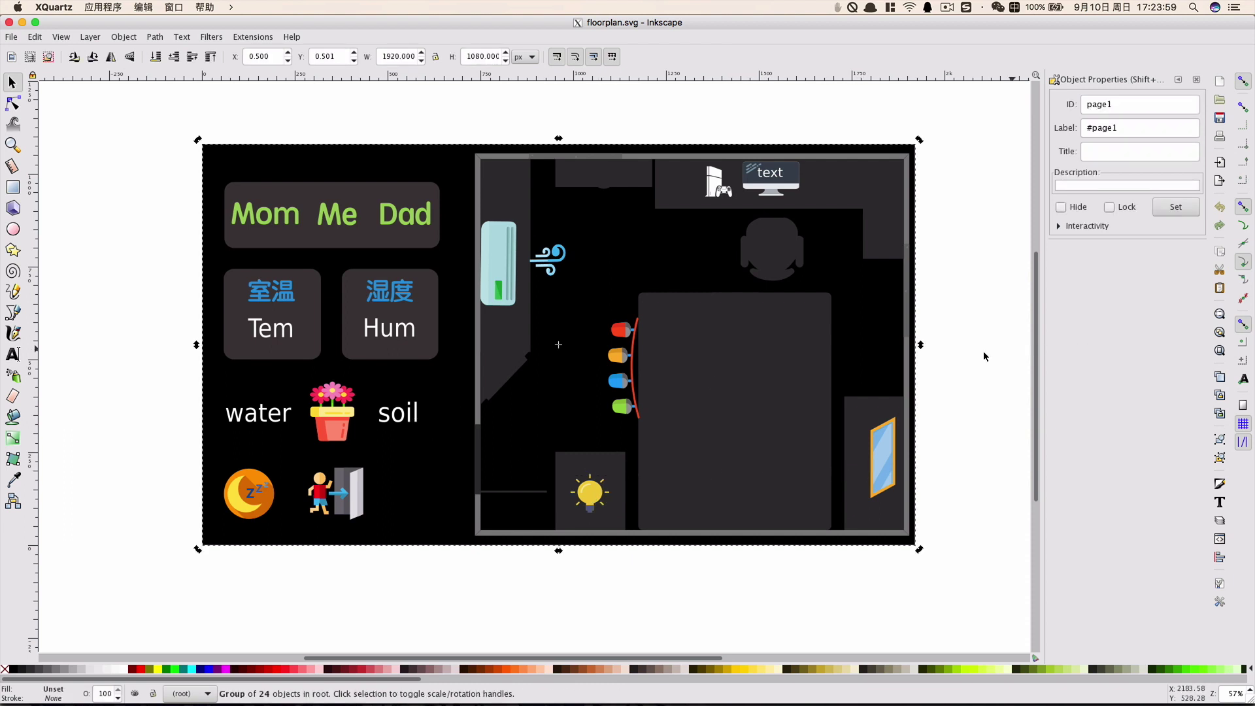
left_click(947, 357)
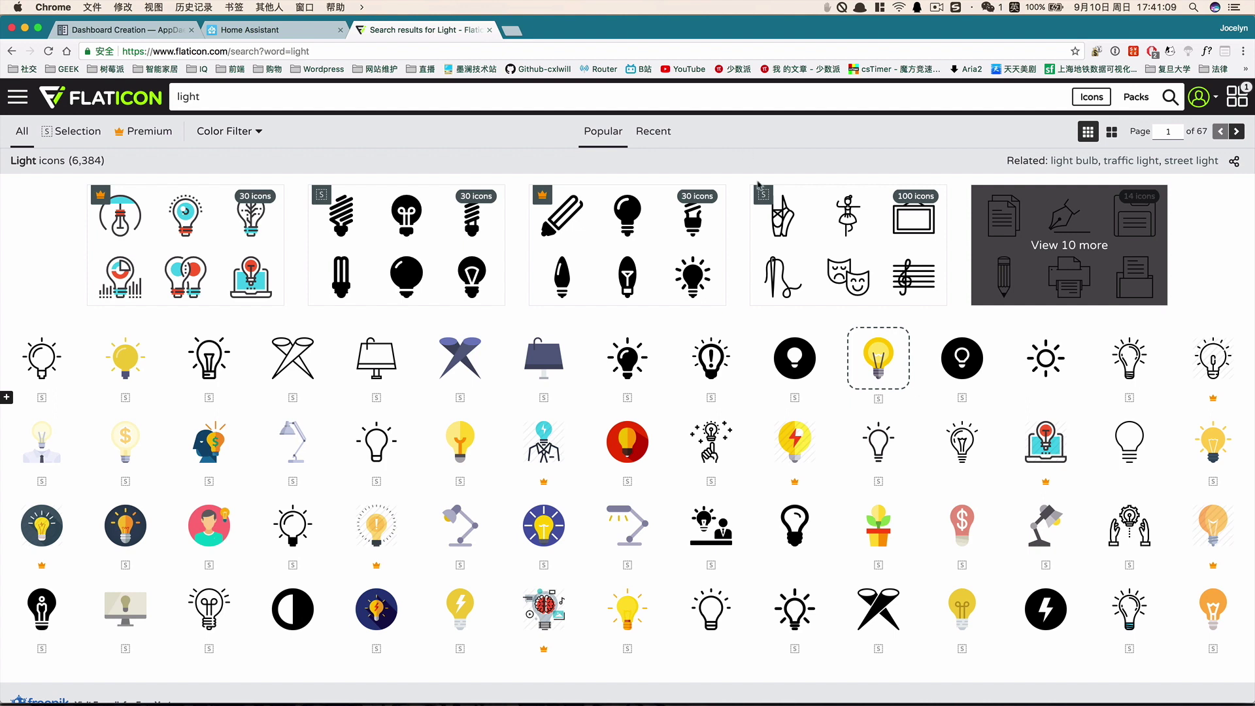
Switch from the icon search results to Inkscape and import idea.svg into the floor plan
mouse_move(825, 439)
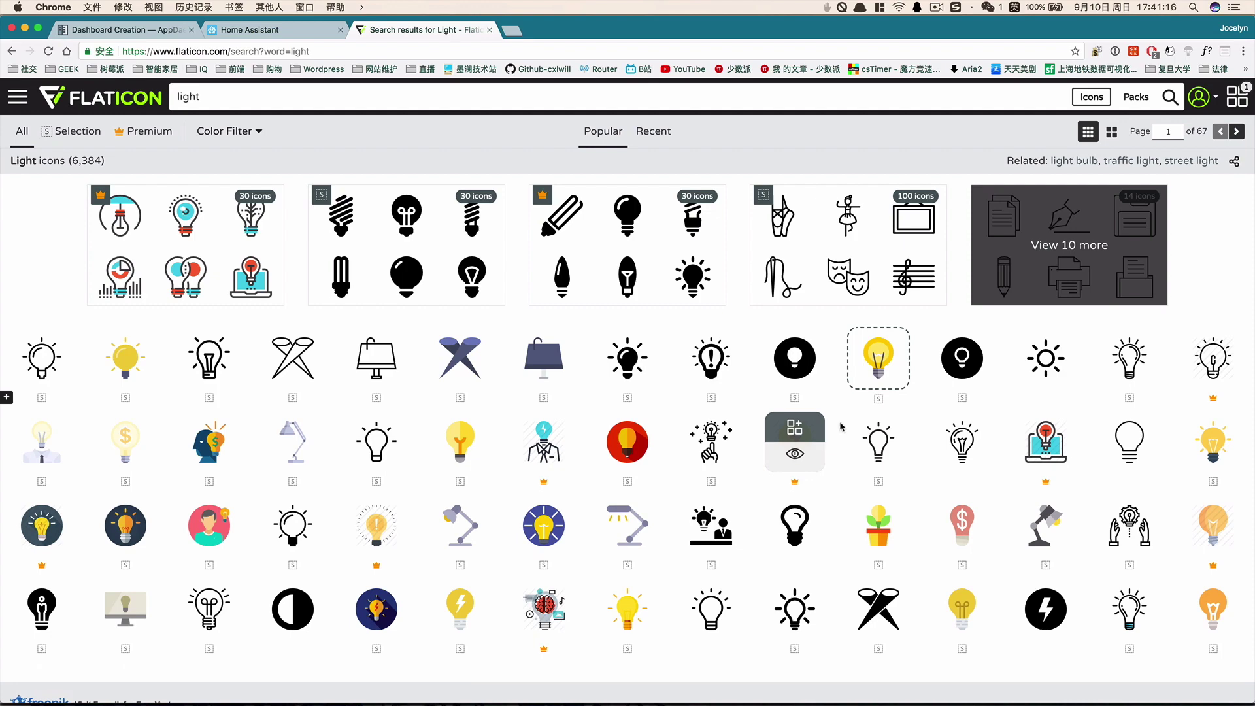
left_click(943, 684)
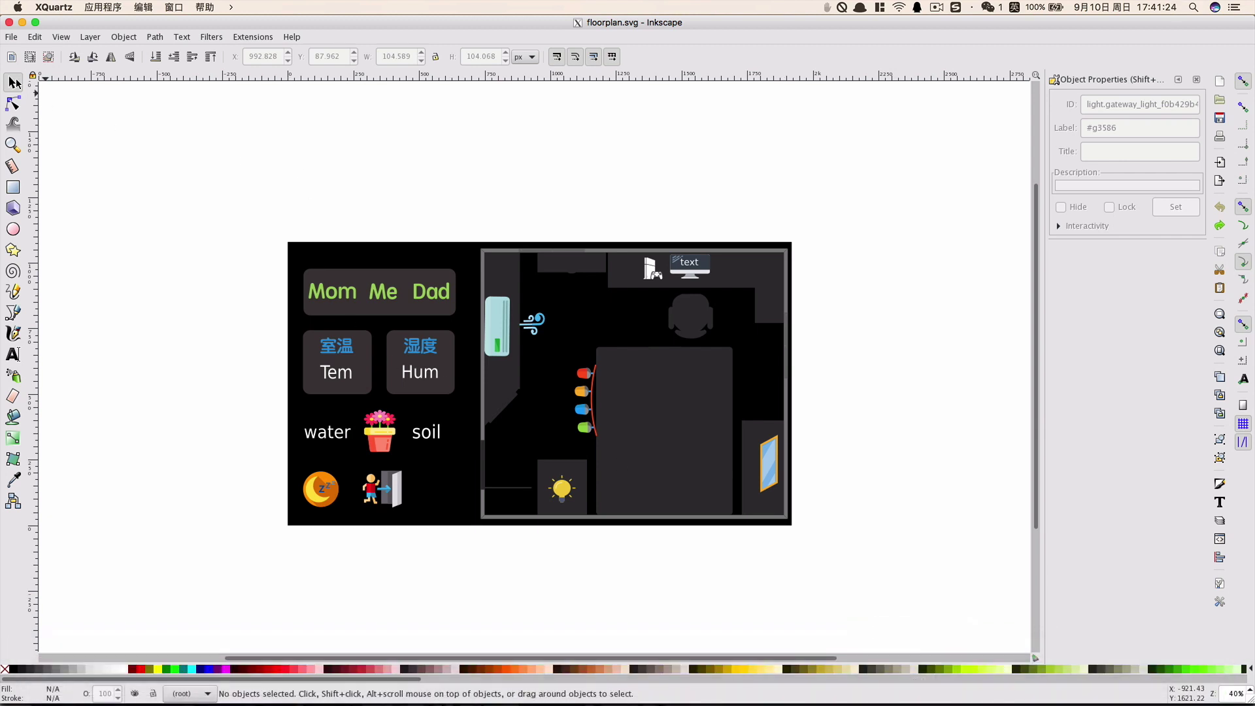
left_click(12, 37)
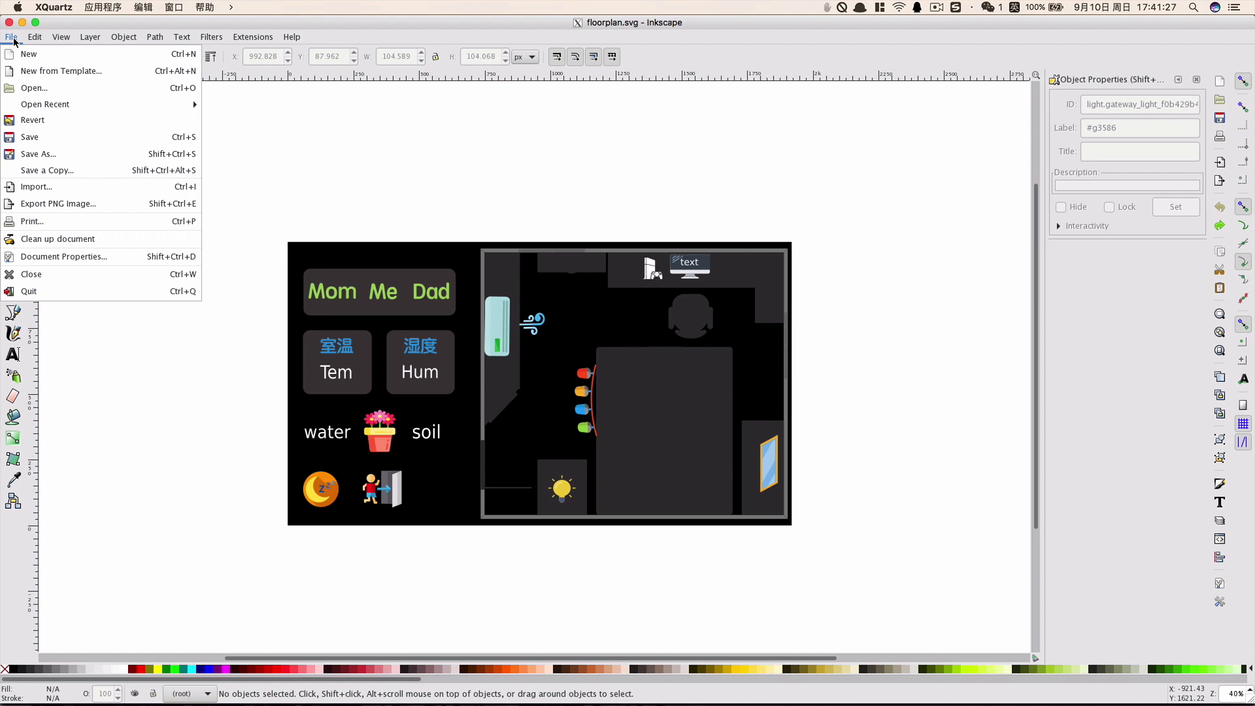
left_click(131, 186)
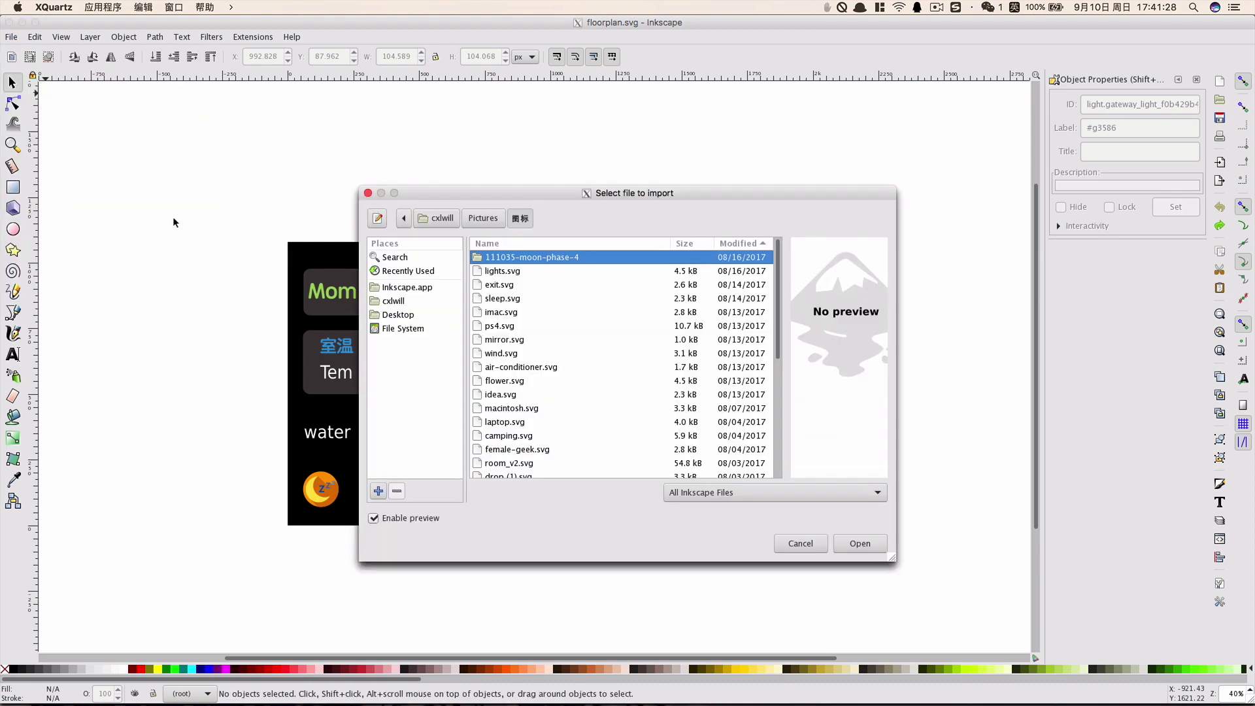
left_click(513, 394)
left_click(853, 546)
left_click_drag(852, 548, 652, 458)
left_click(697, 400)
left_click(872, 408)
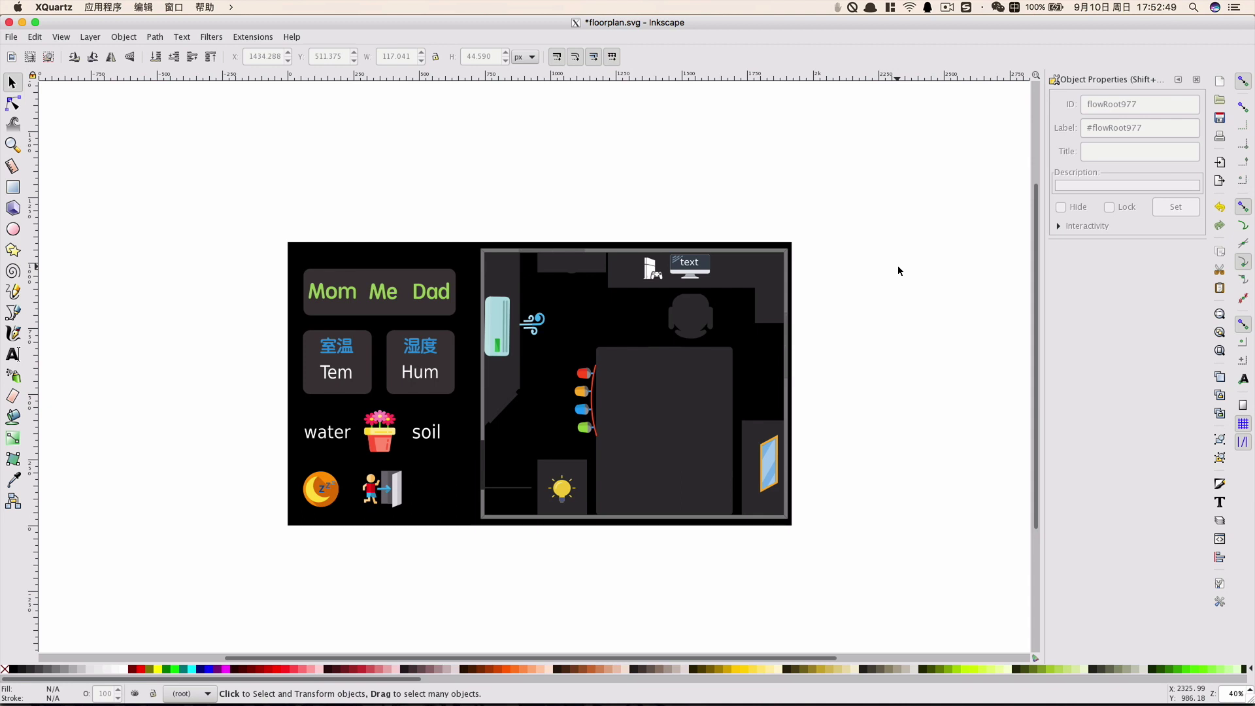
Create a flowed text frame on the bed area of the floor plan containing the text "Temp"
left_click(12, 356)
left_click_drag(619, 388, 716, 451)
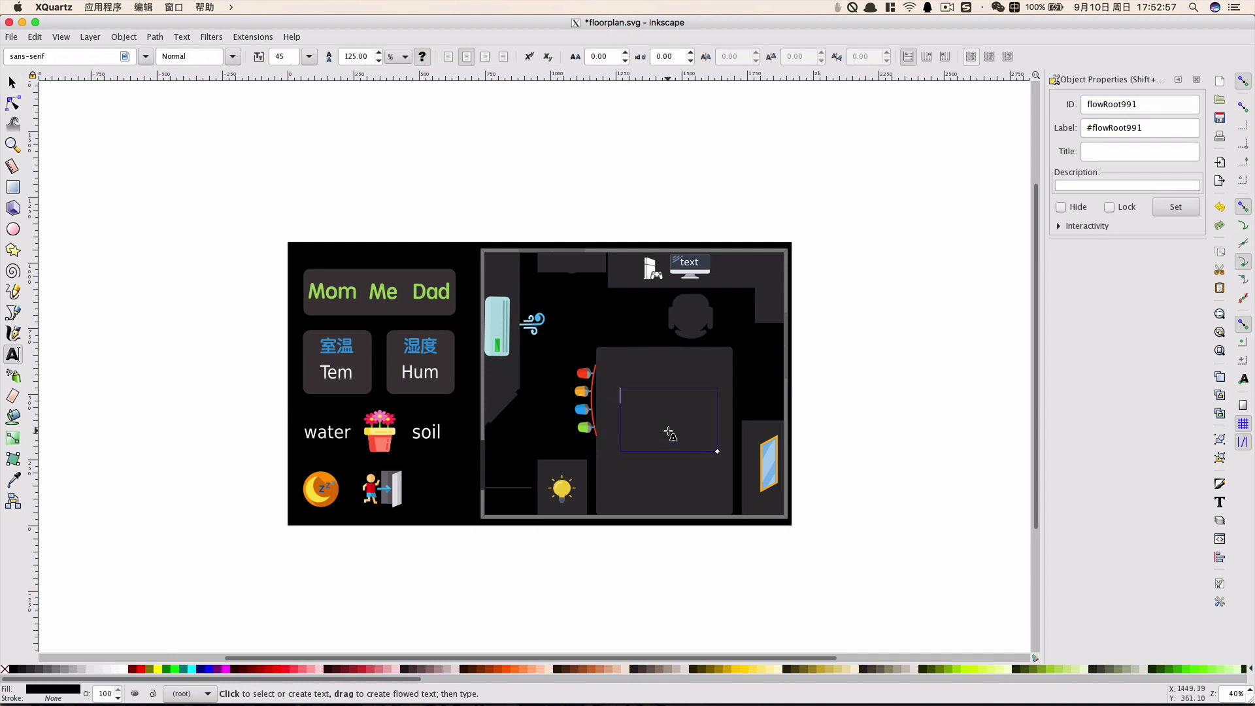
key("ctrl+space")
type("Temp")
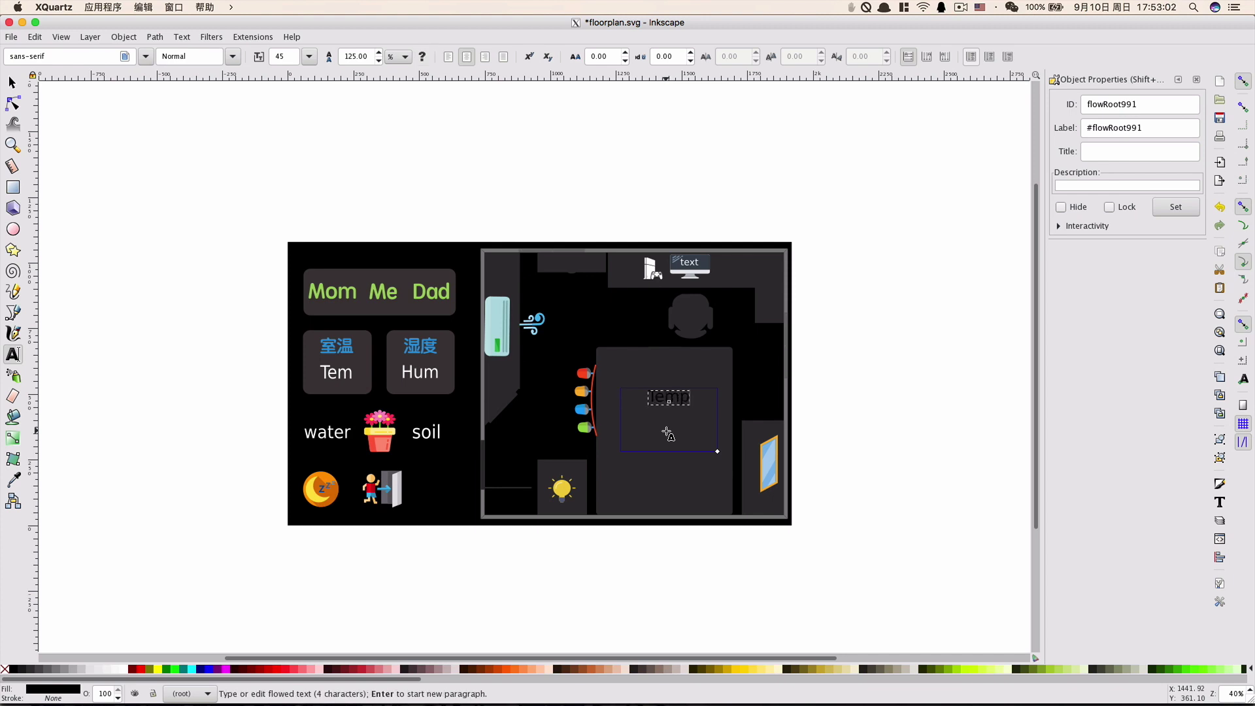
Colour the "Temp" text white, set its font size to 72 and finish editing it
left_click(128, 671)
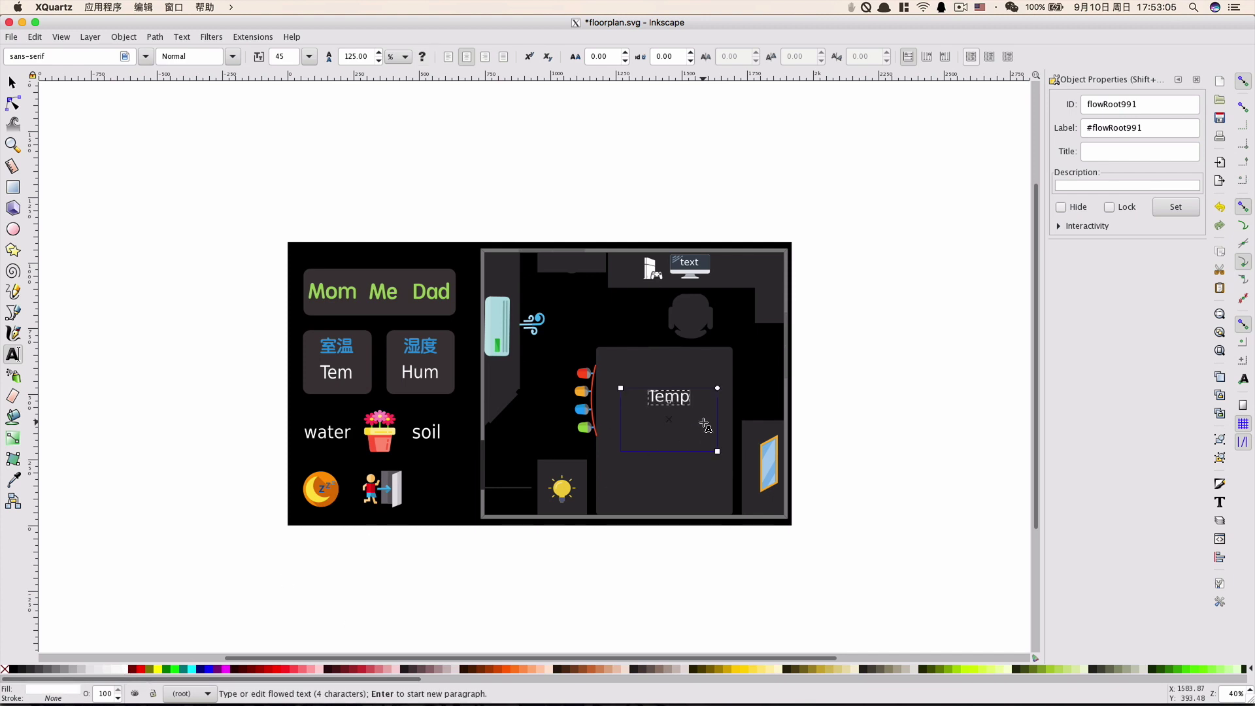
left_click(309, 57)
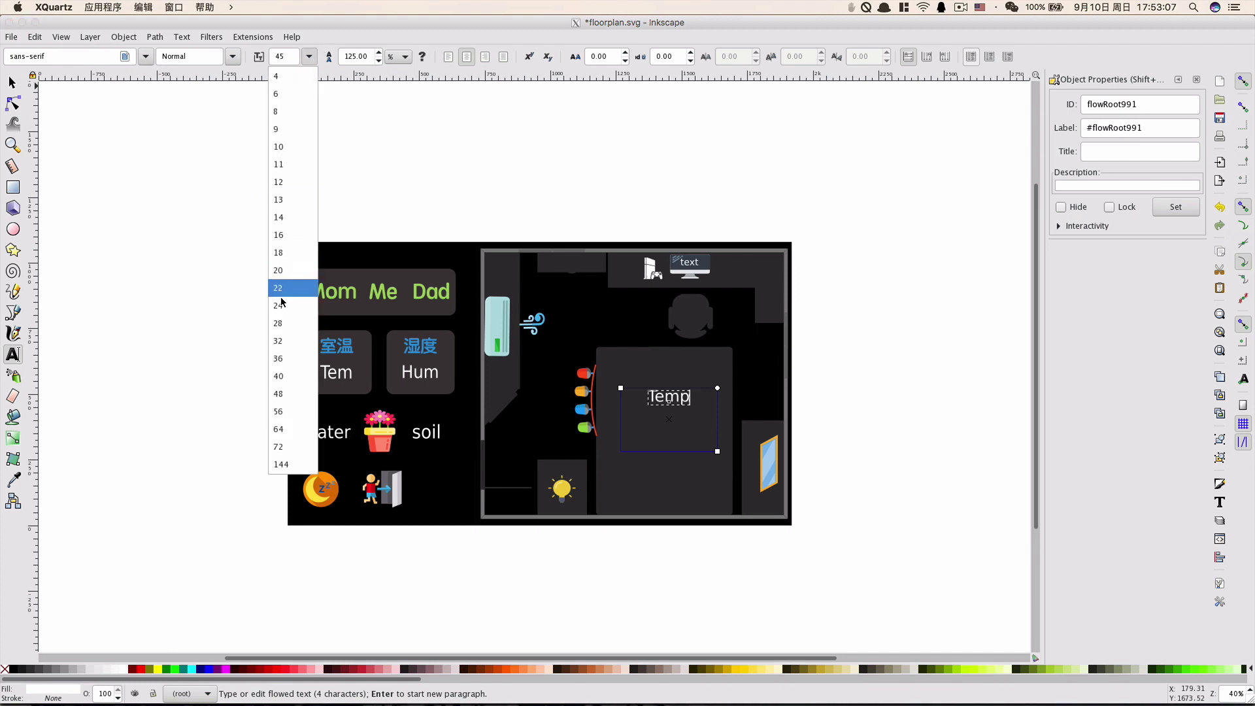
left_click(279, 446)
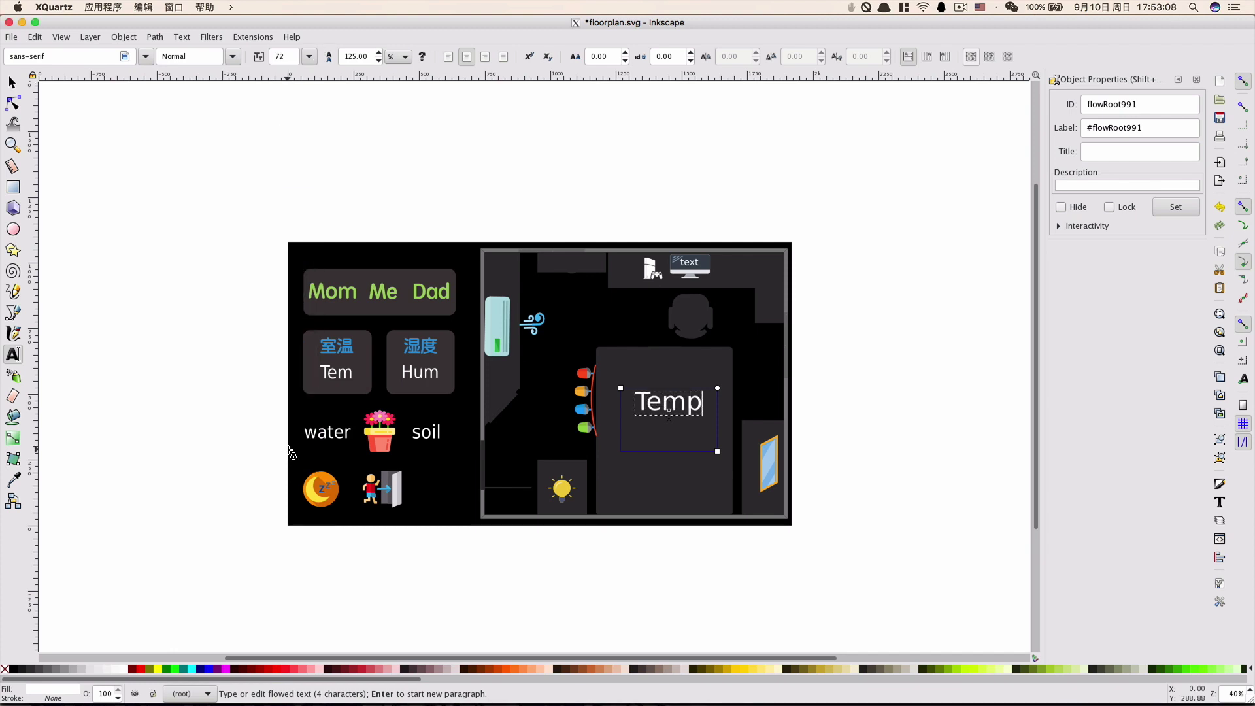
left_click(908, 423)
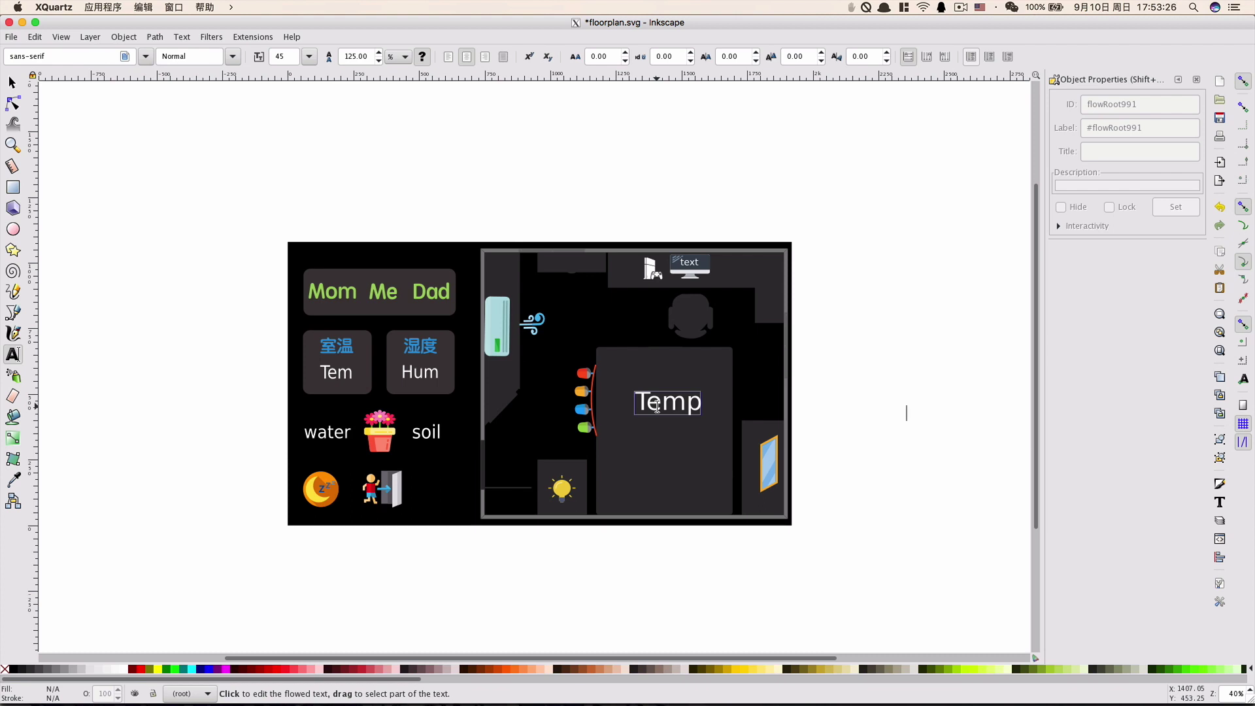
left_click(657, 407)
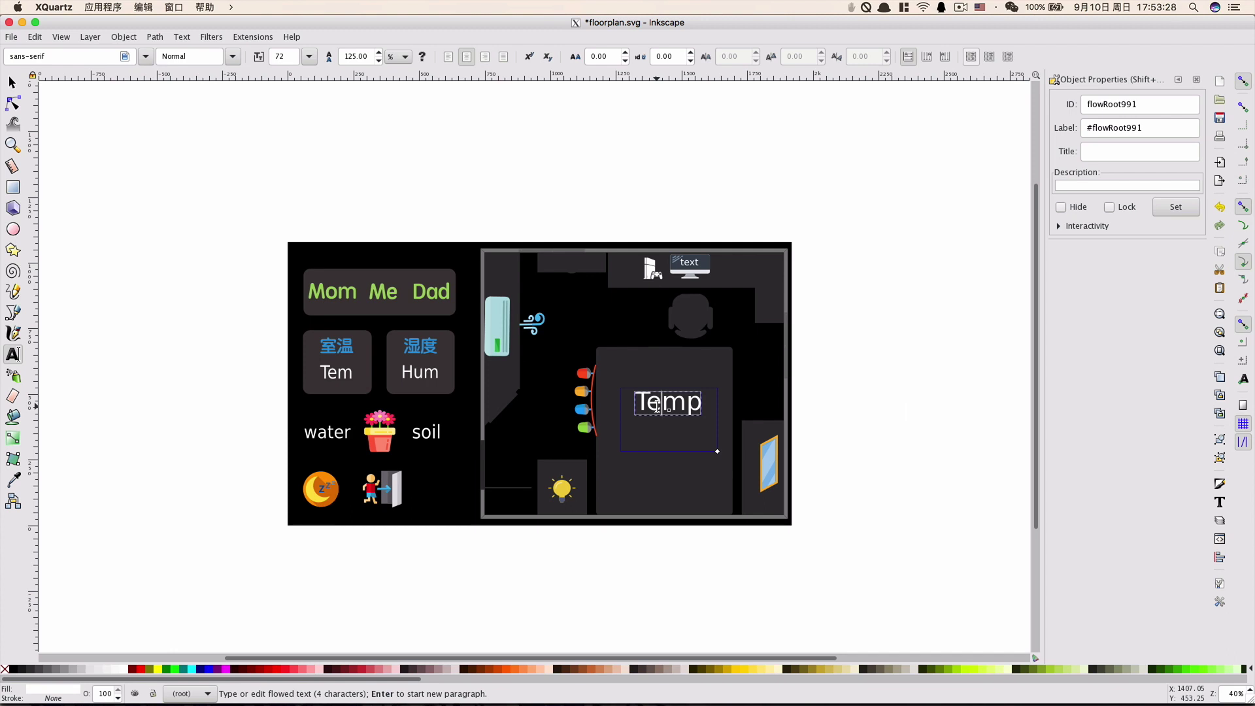
left_click(889, 407)
Select the flowed "Temp" text on the bed and convert it to a regular text object
left_click(12, 82)
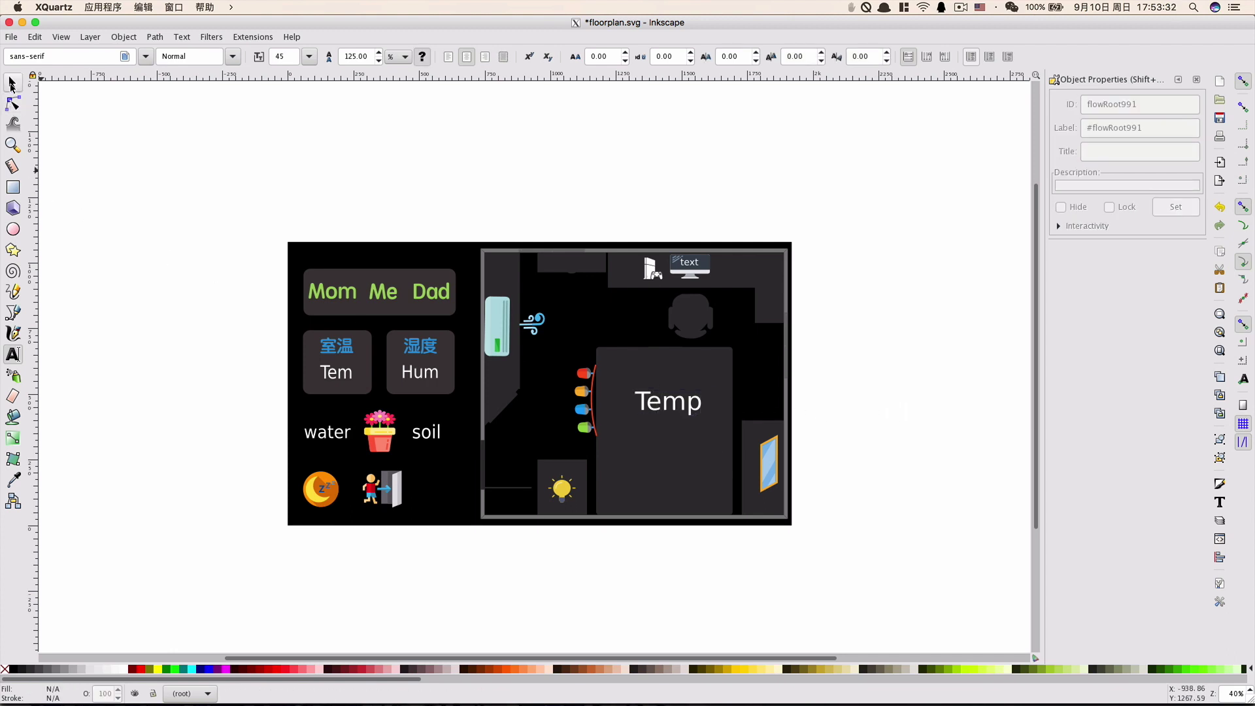
left_click(676, 407)
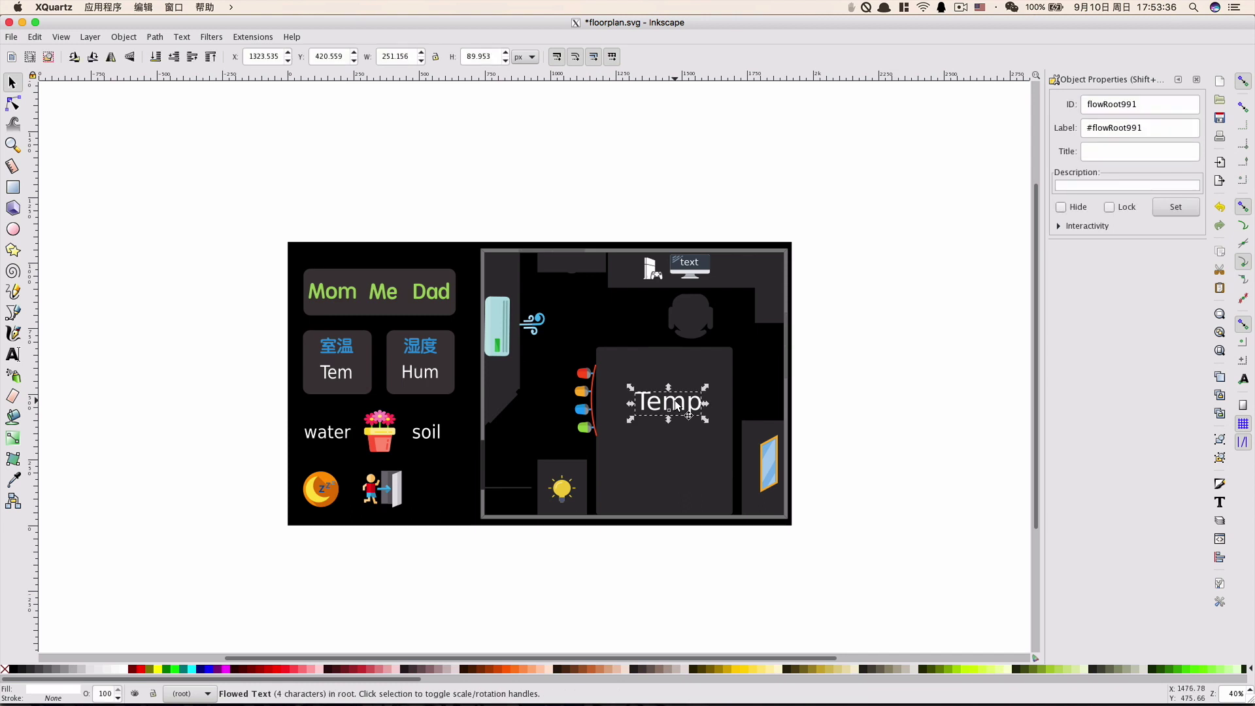
left_click(182, 37)
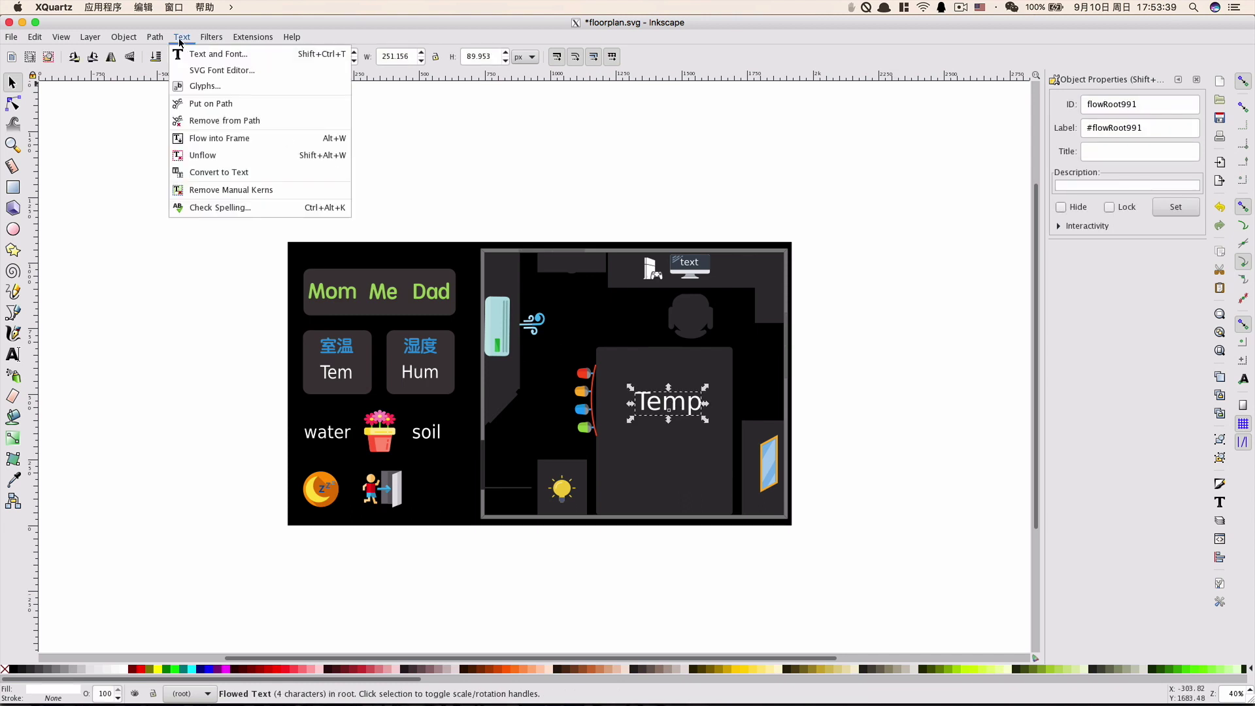
left_click(241, 174)
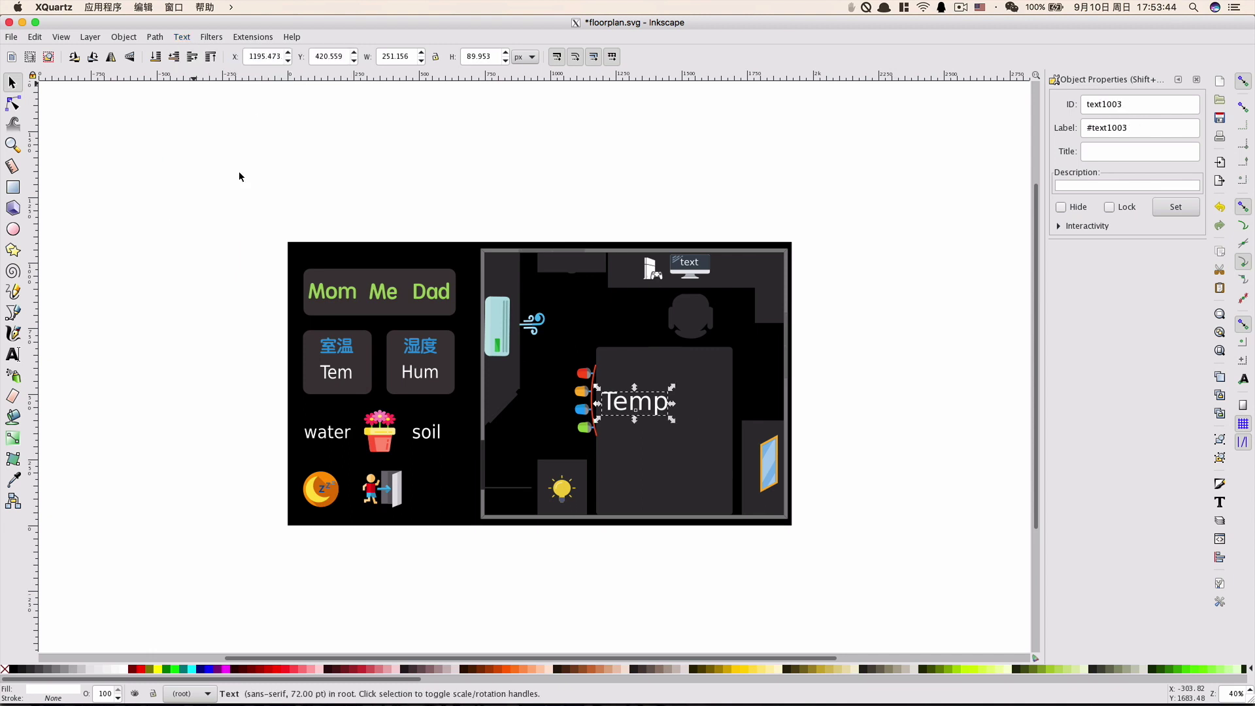
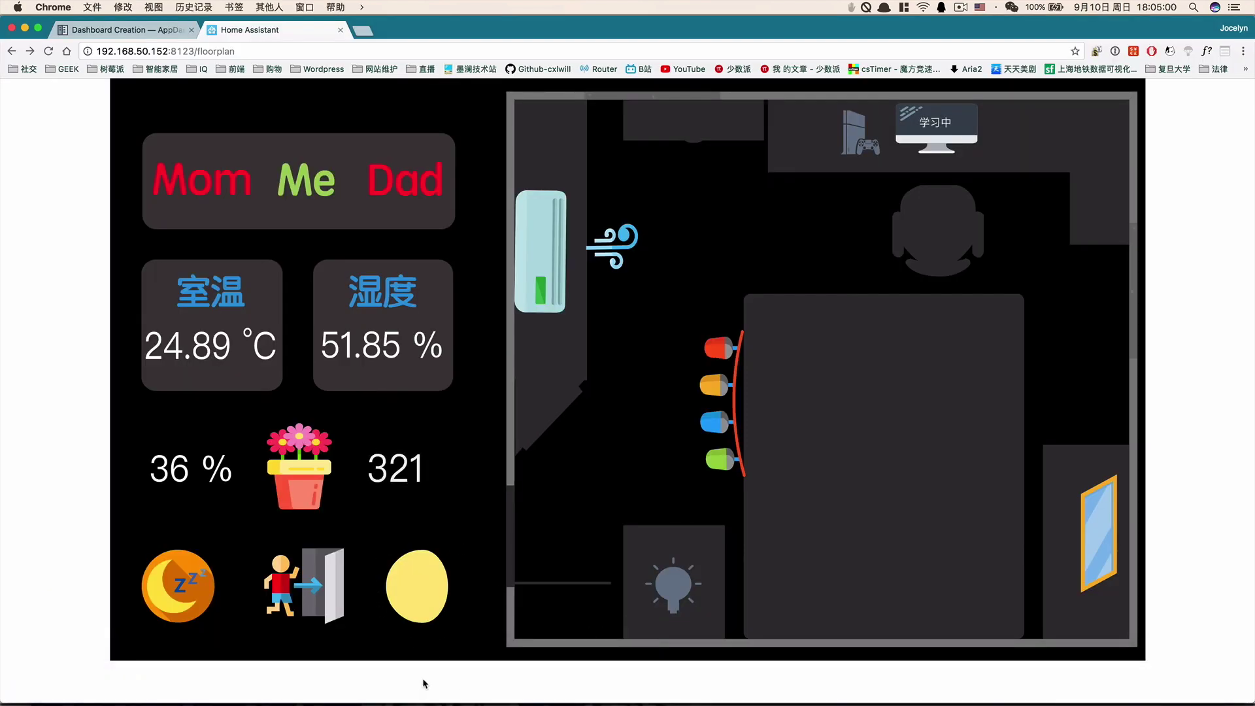
View the details of the moon entity on the Home Assistant floor plan
left_click(418, 582)
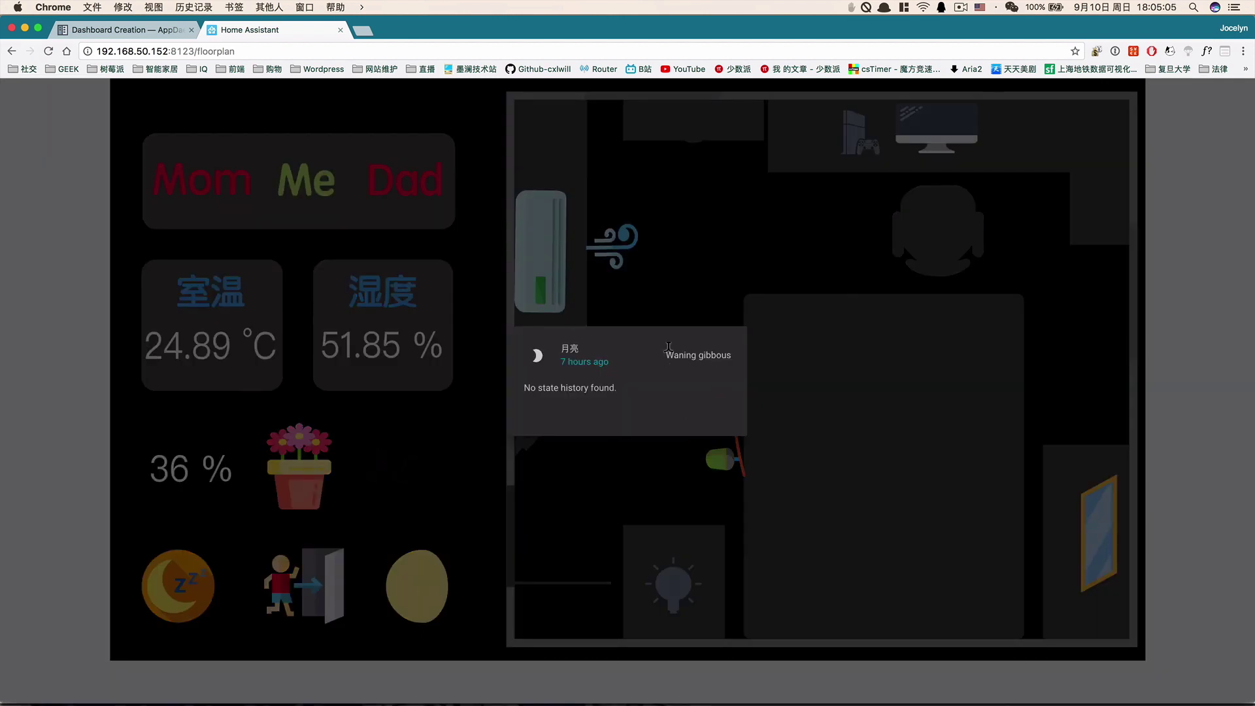
Close the moon entity's details and switch to Inkscape with the floor plan drawing
left_click(1173, 383)
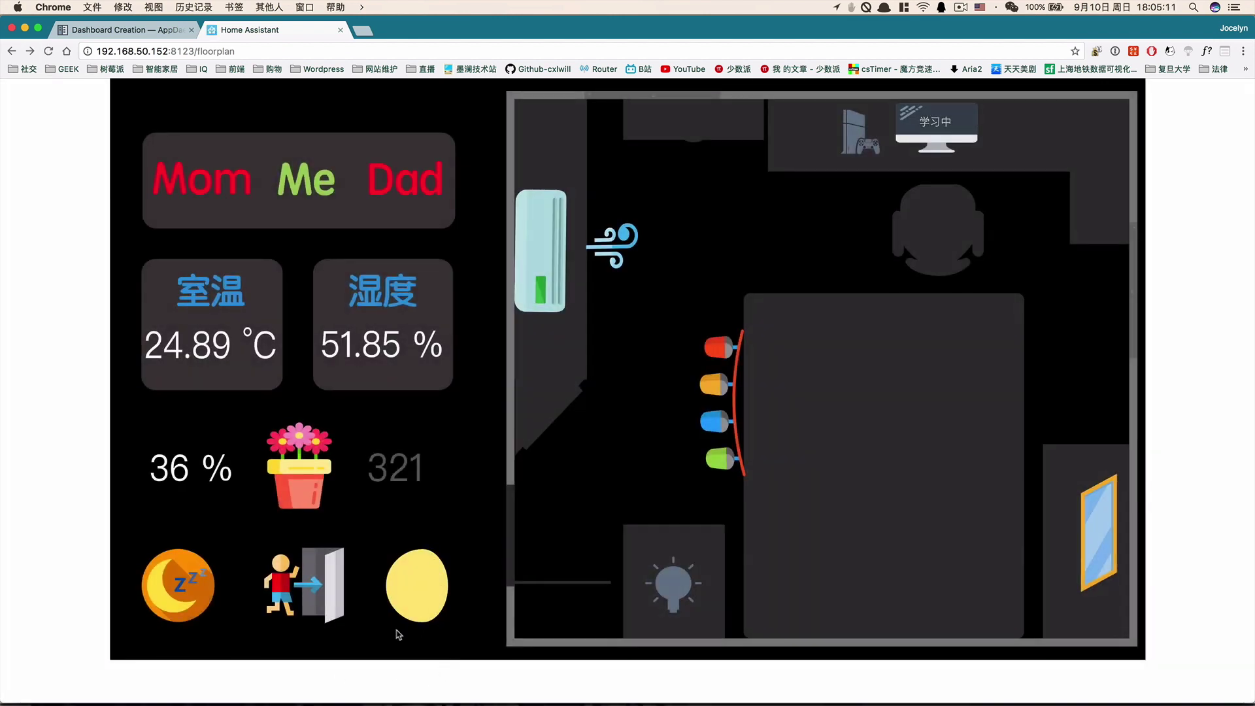
mouse_move(937, 699)
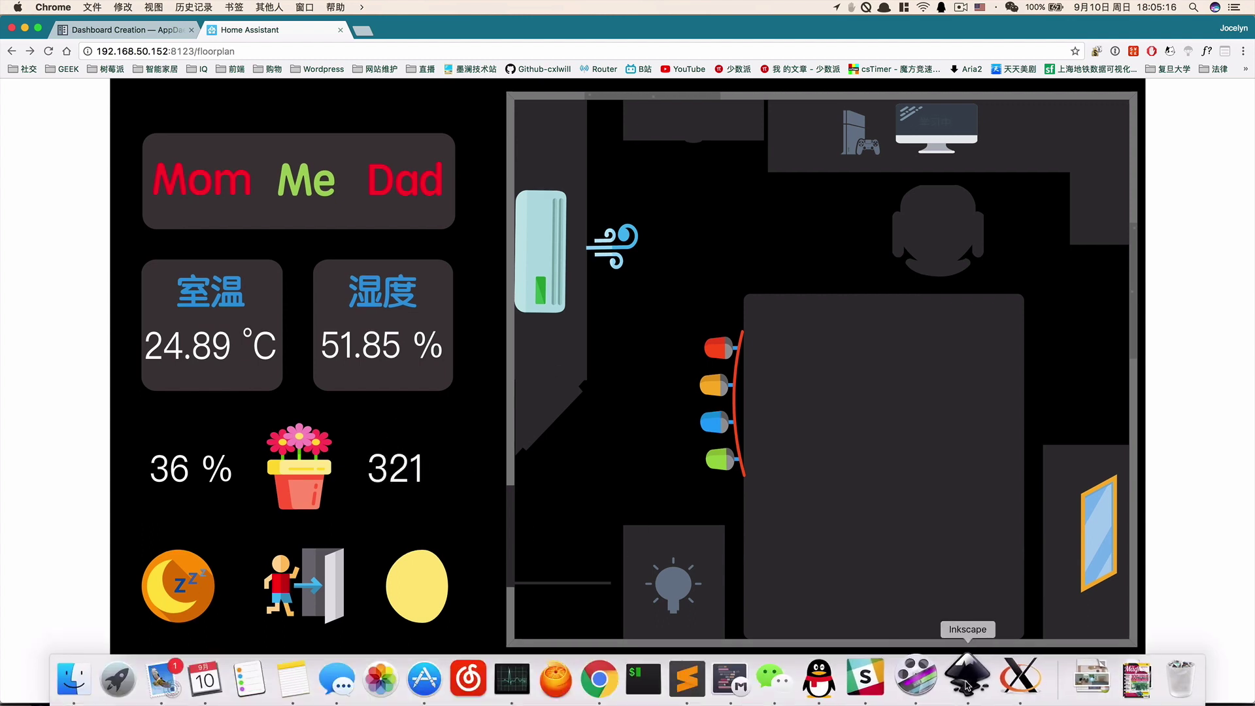
left_click(966, 680)
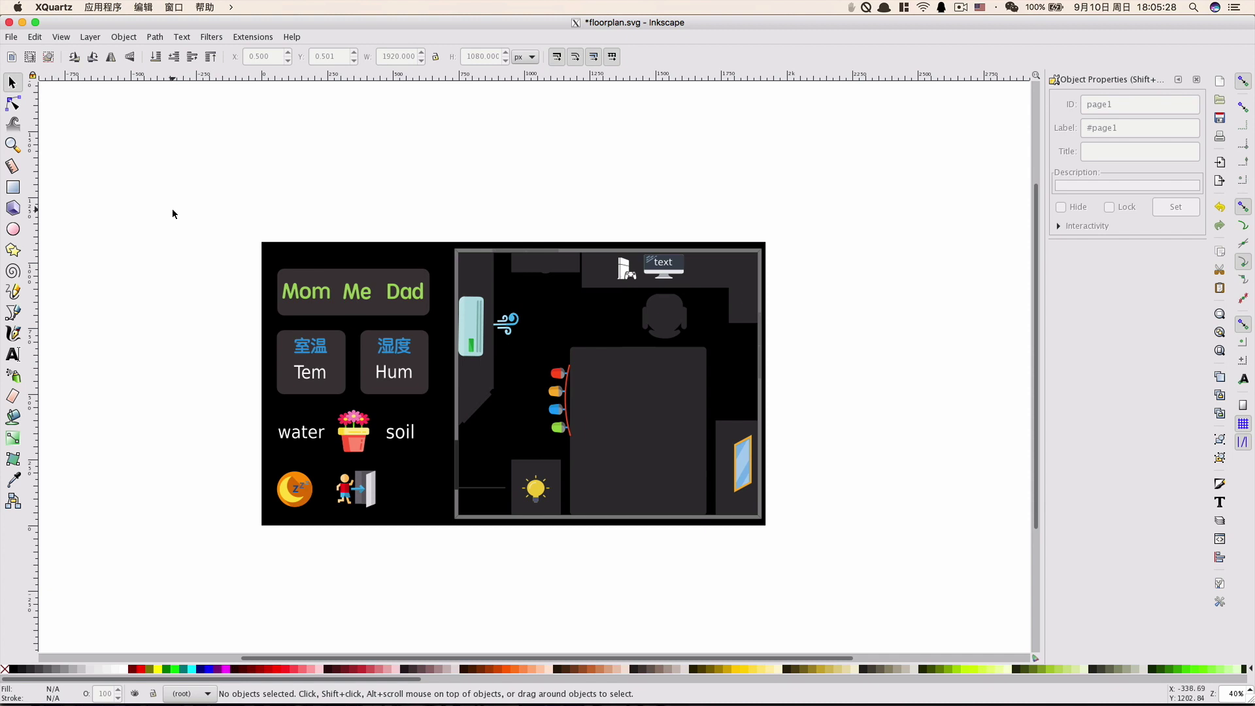
Draw a transparent rectangle about 237 by 204 px beside the wind icon and deselect it
left_click(13, 189)
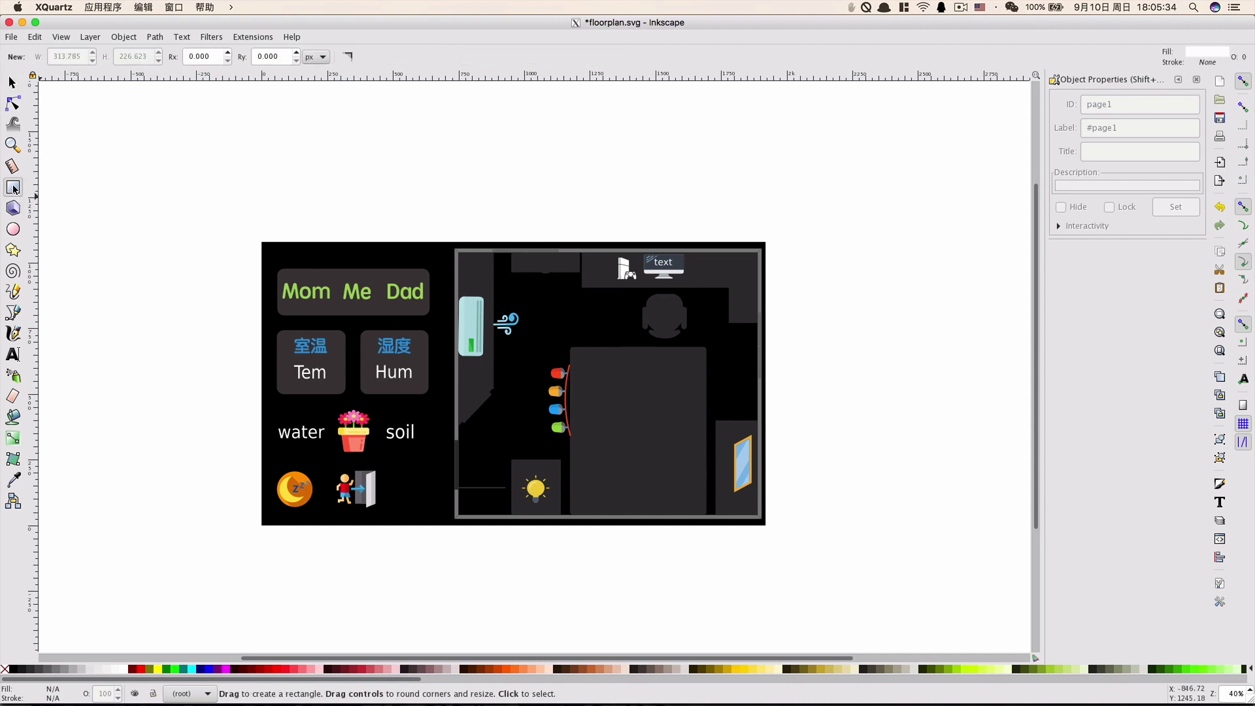
left_click_drag(525, 291, 588, 344)
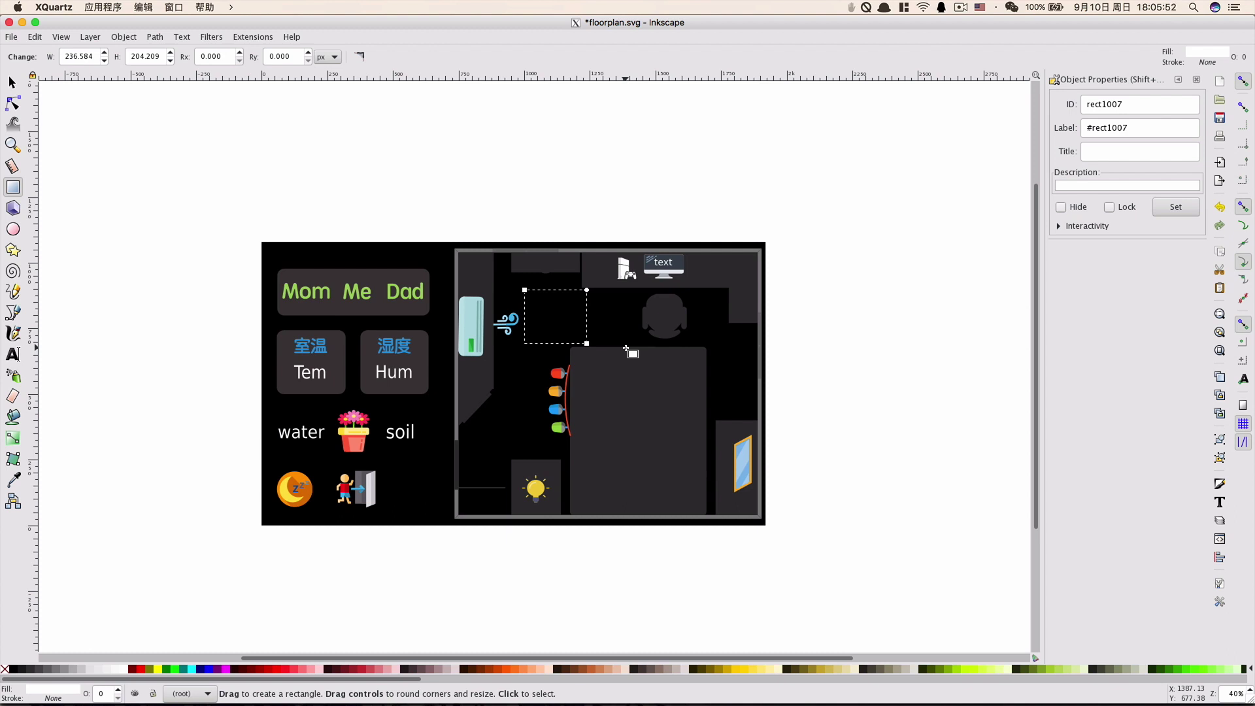
left_click(11, 83)
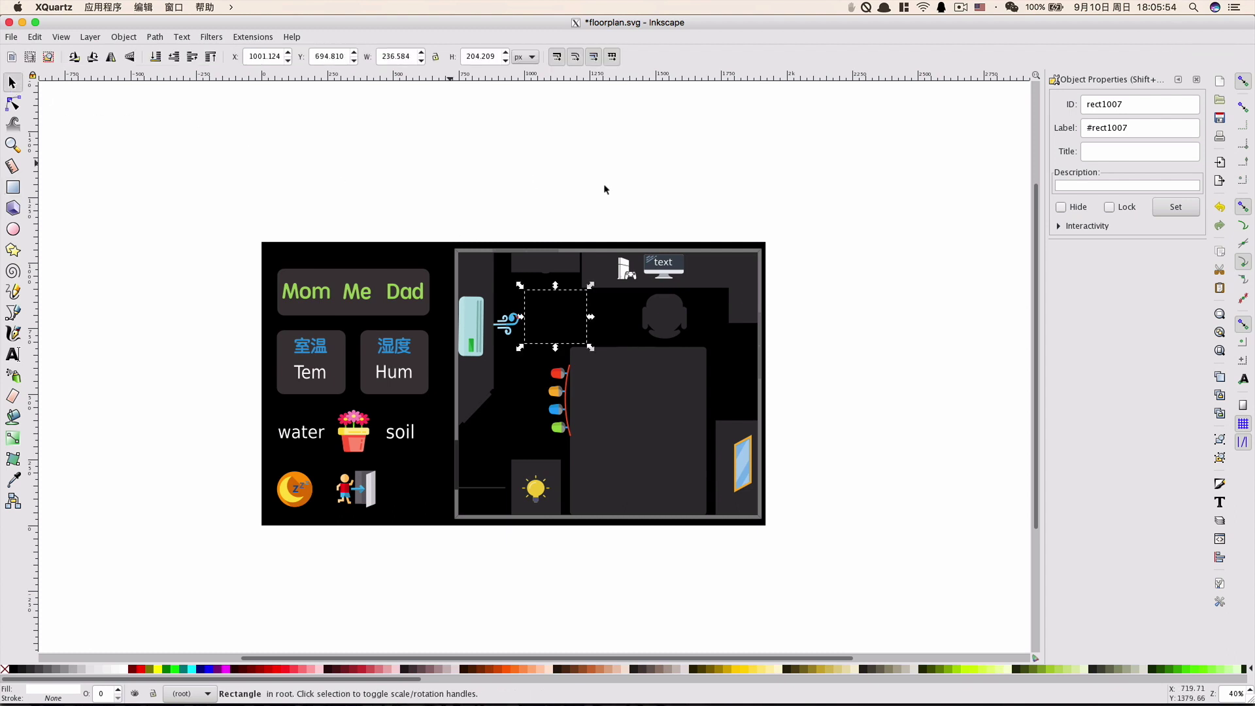
left_click(857, 244)
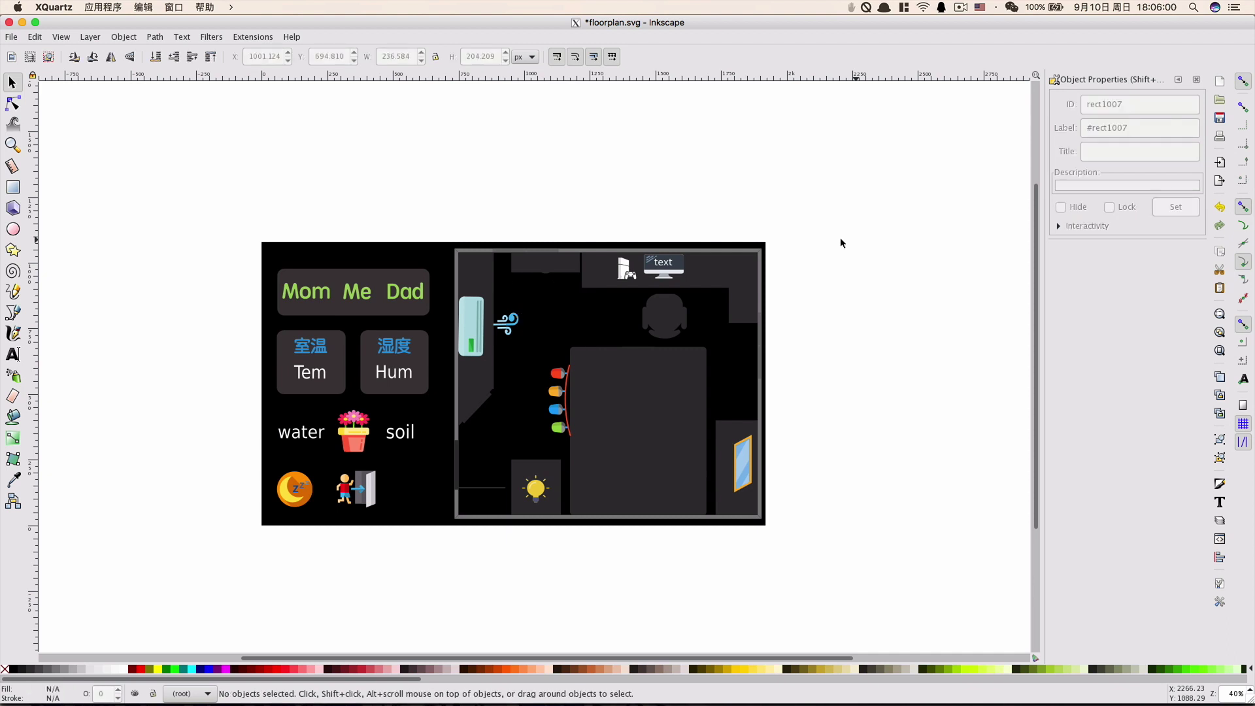
Select everything on the floor plan to reveal the outlines of the transparent rectangles, and clear the selection
left_click_drag(181, 177, 879, 586)
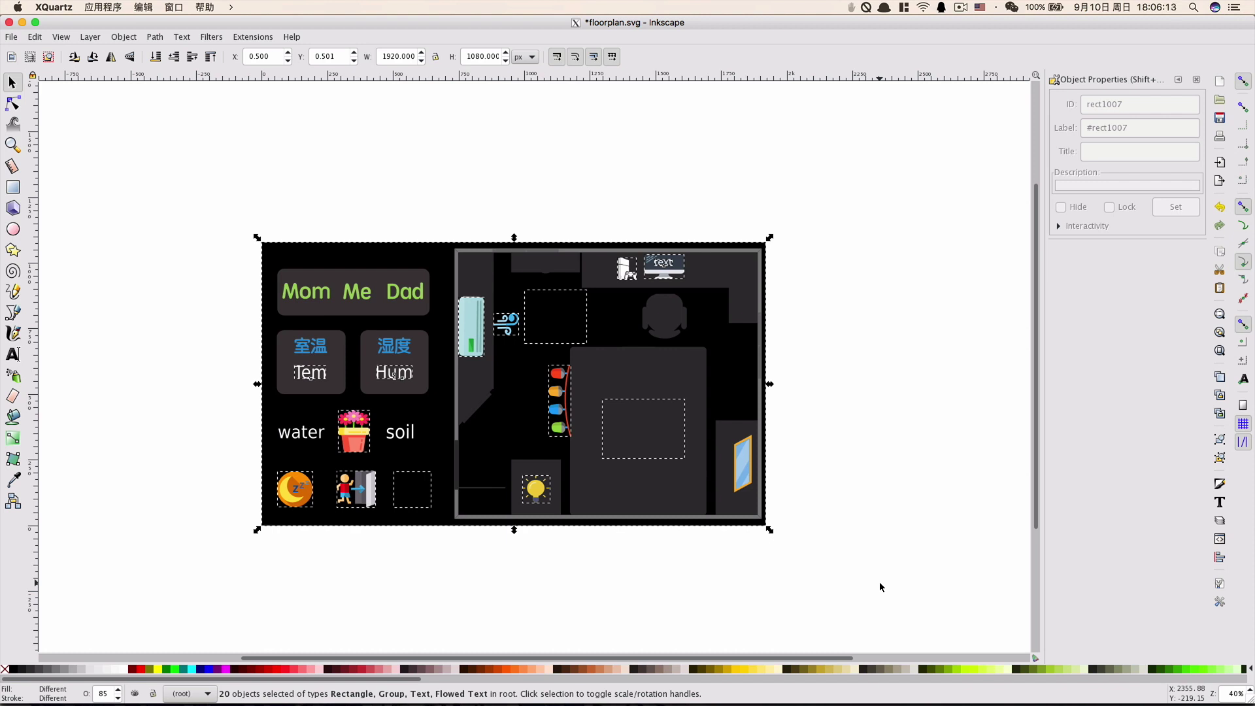
left_click(880, 586)
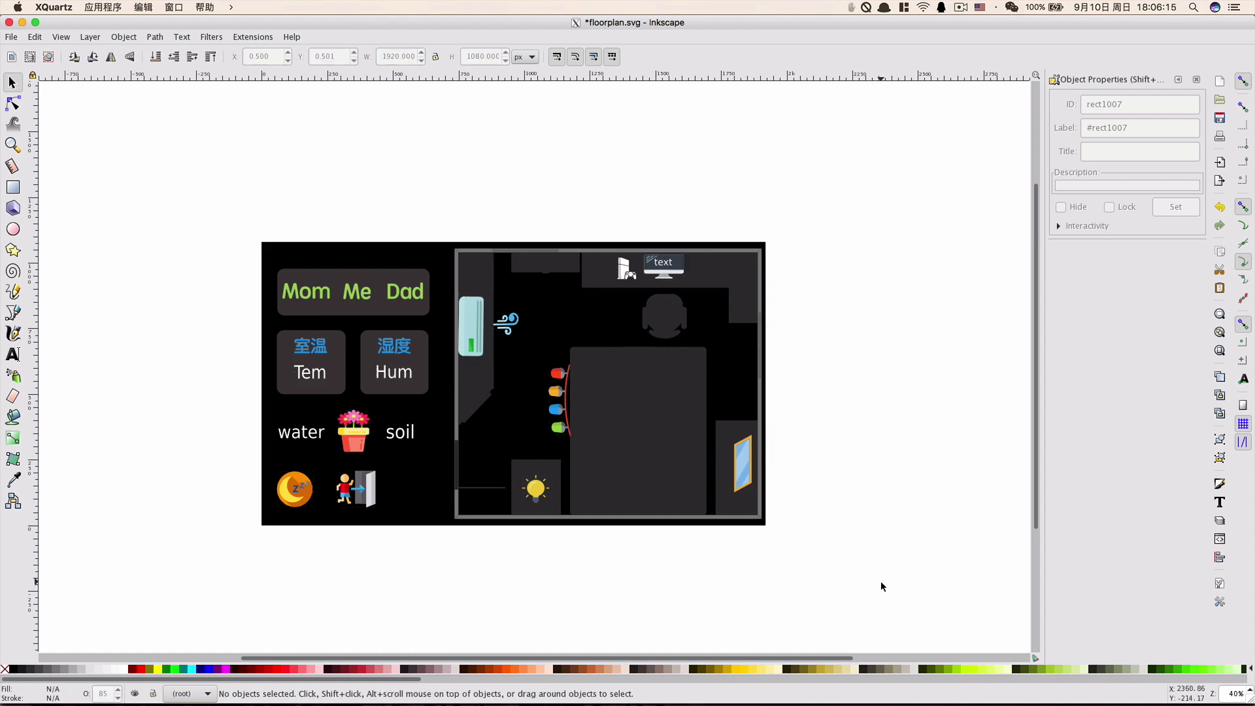
scroll(409, 430, "down", 2)
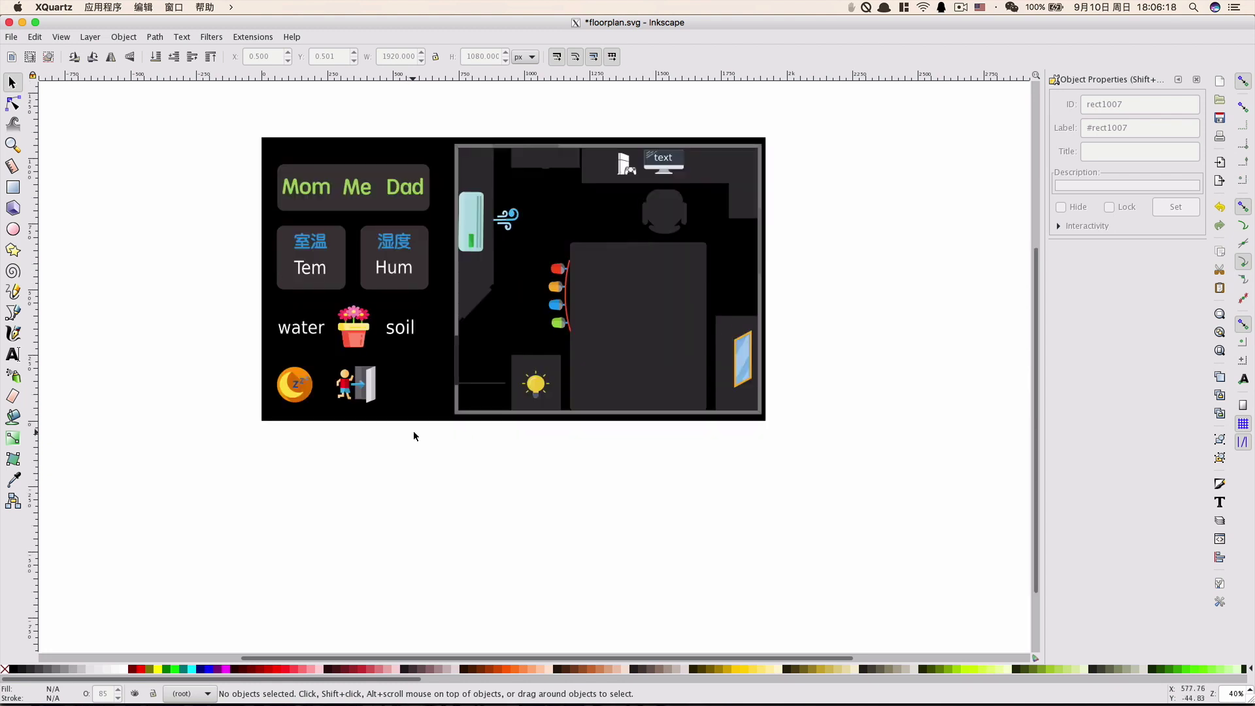
Select the flower pot icon and cycle through the following objects to examine their IDs in the object properties
left_click(413, 386)
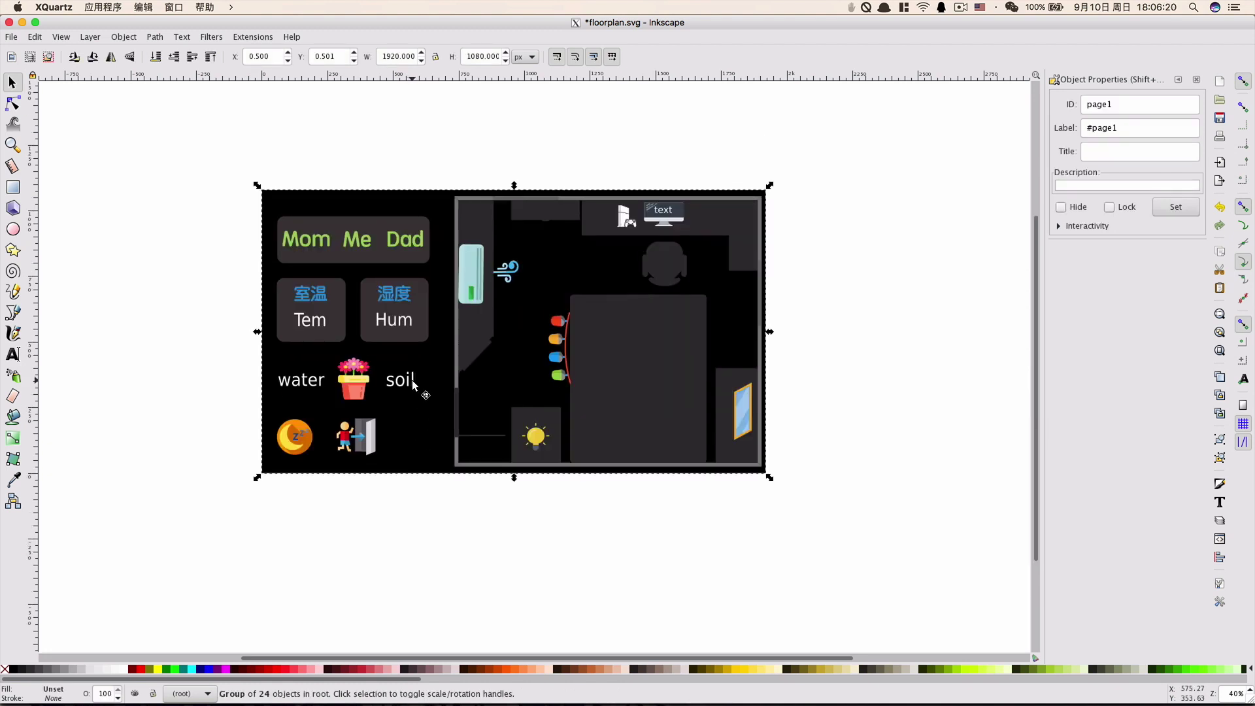
left_click(359, 391, "ctrl")
left_click(360, 393)
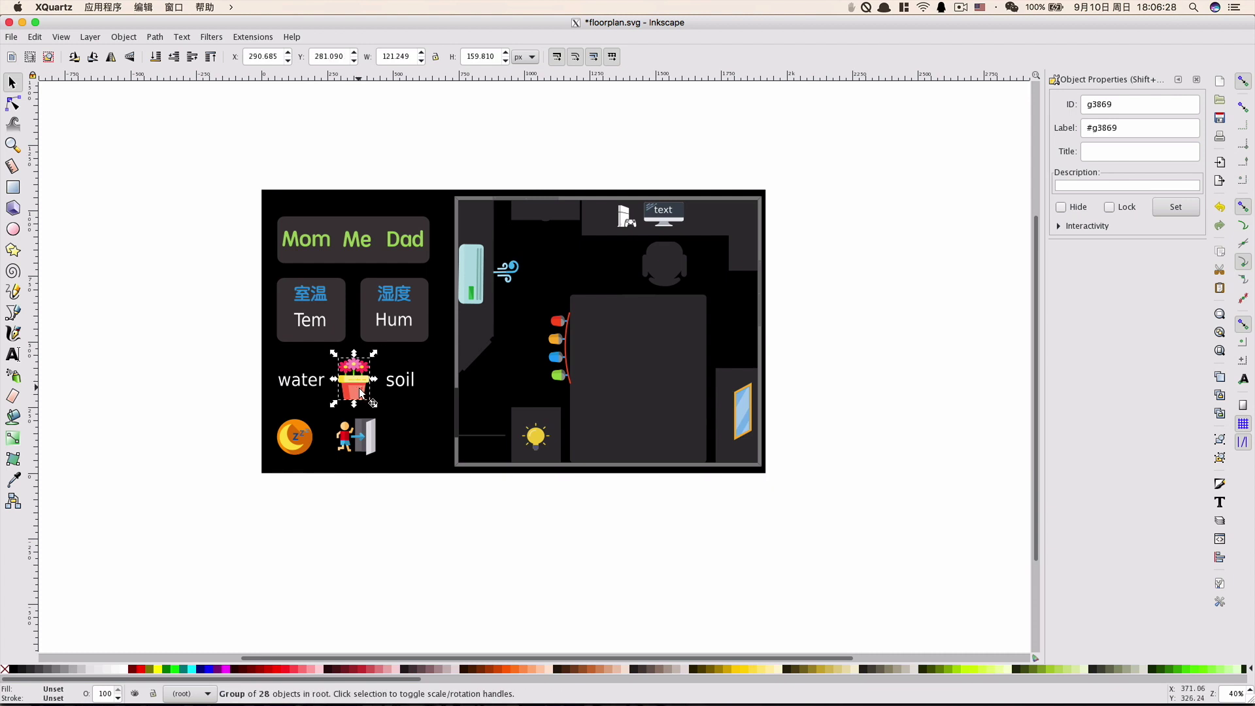
key("Tab")
key("Tab")
key("Tab")
key("Tab")
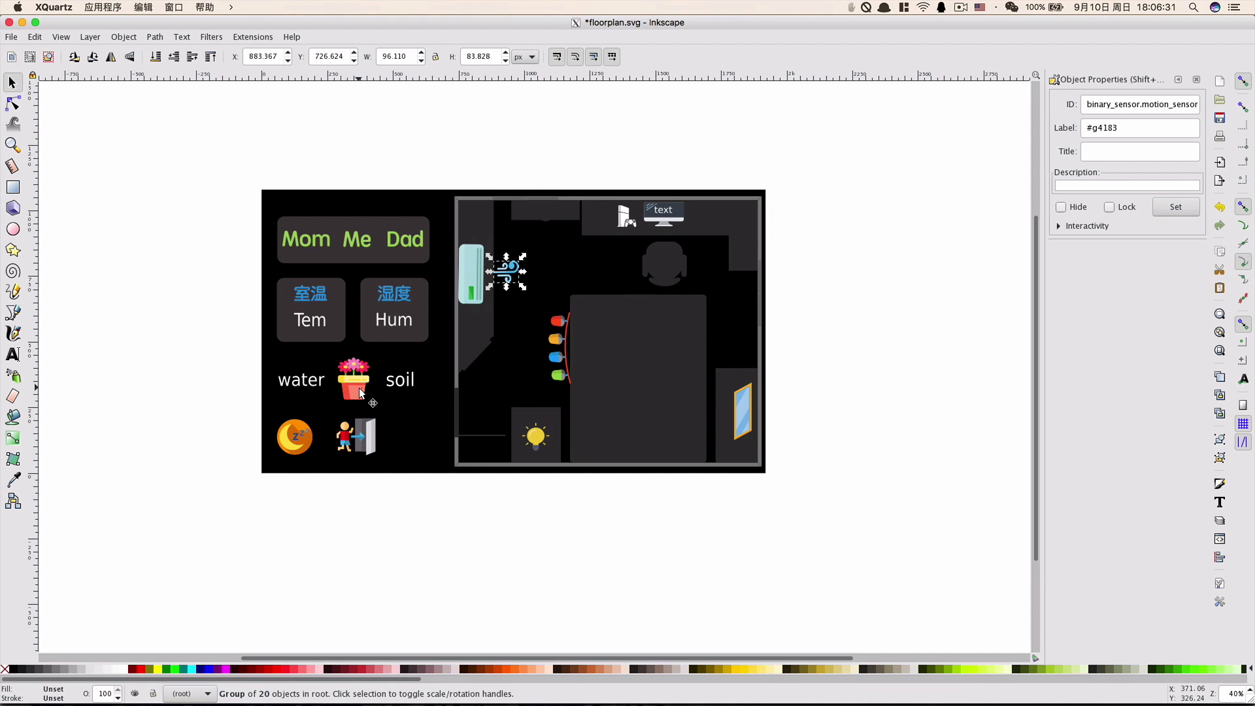
key("Tab")
key("Tab")
key("Tab")
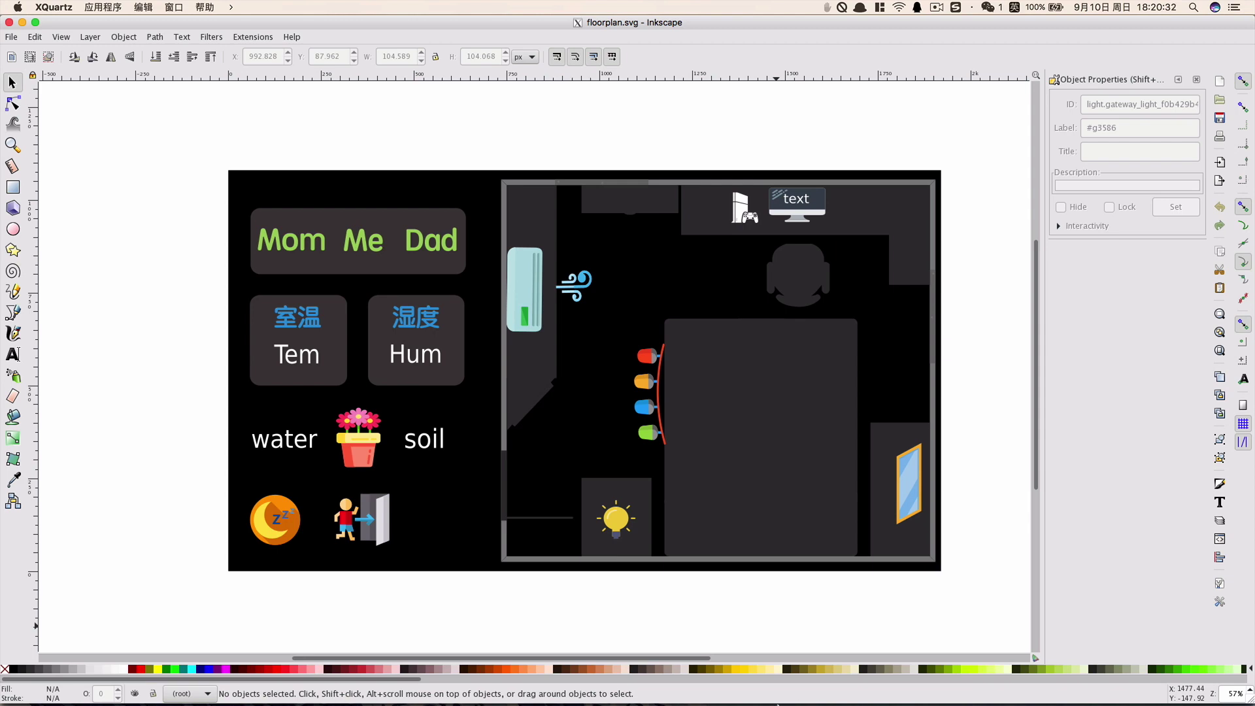
Switch to Chrome and copy the entity ID light.gateway_light_f0b429b43088 from Home Assistant's list of current entities
left_click(616, 676)
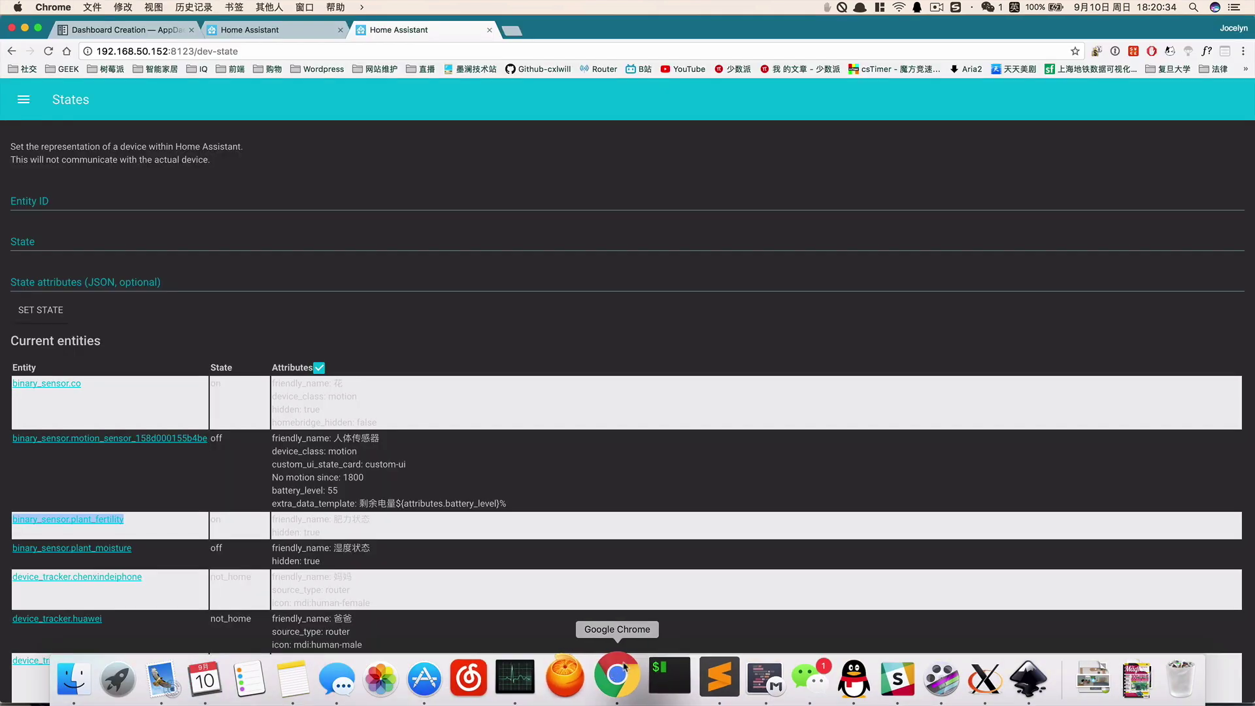
left_click(24, 100)
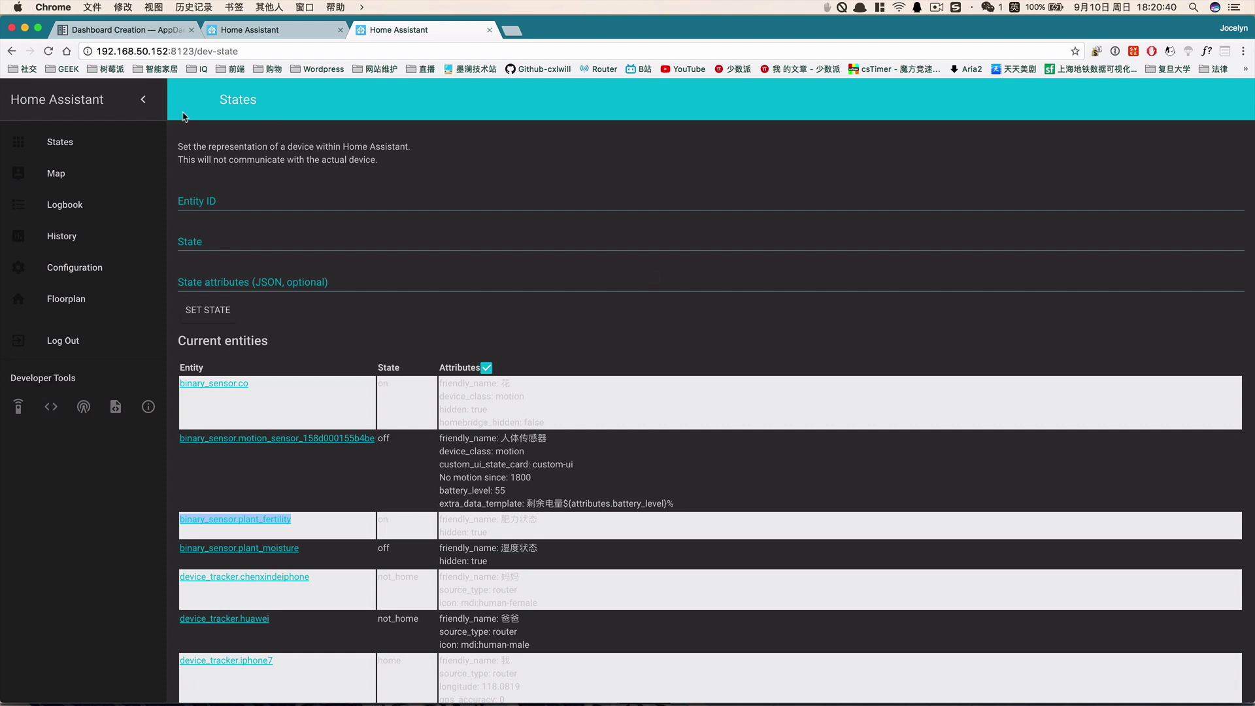
left_click(143, 99)
scroll(457, 383, "down", 10)
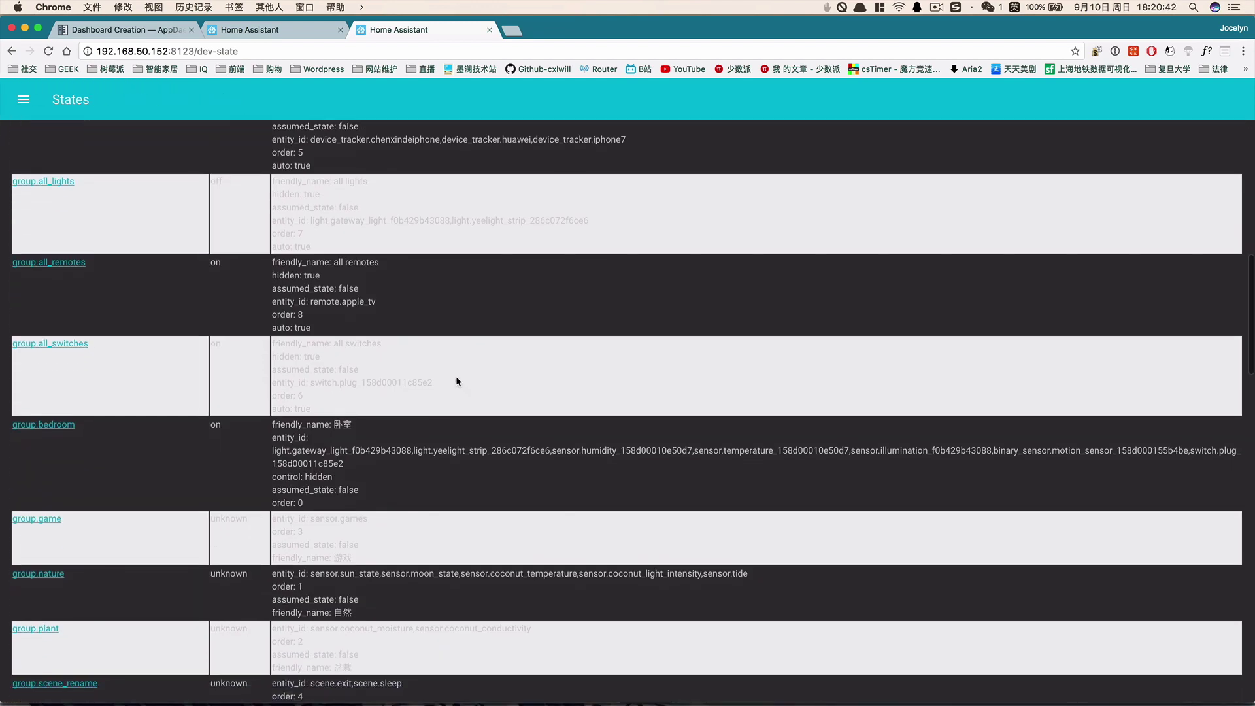
scroll(457, 382, "up", 15)
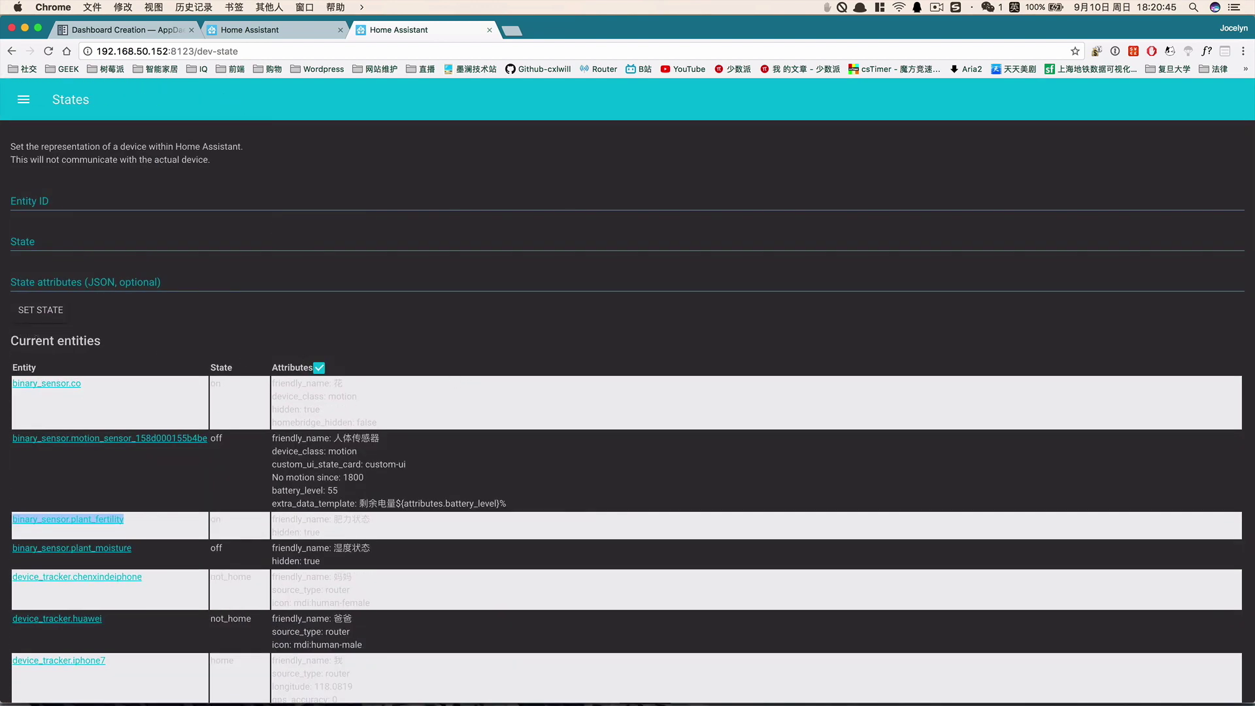
scroll(144, 497, "down", 7)
scroll(144, 497, "down", 10)
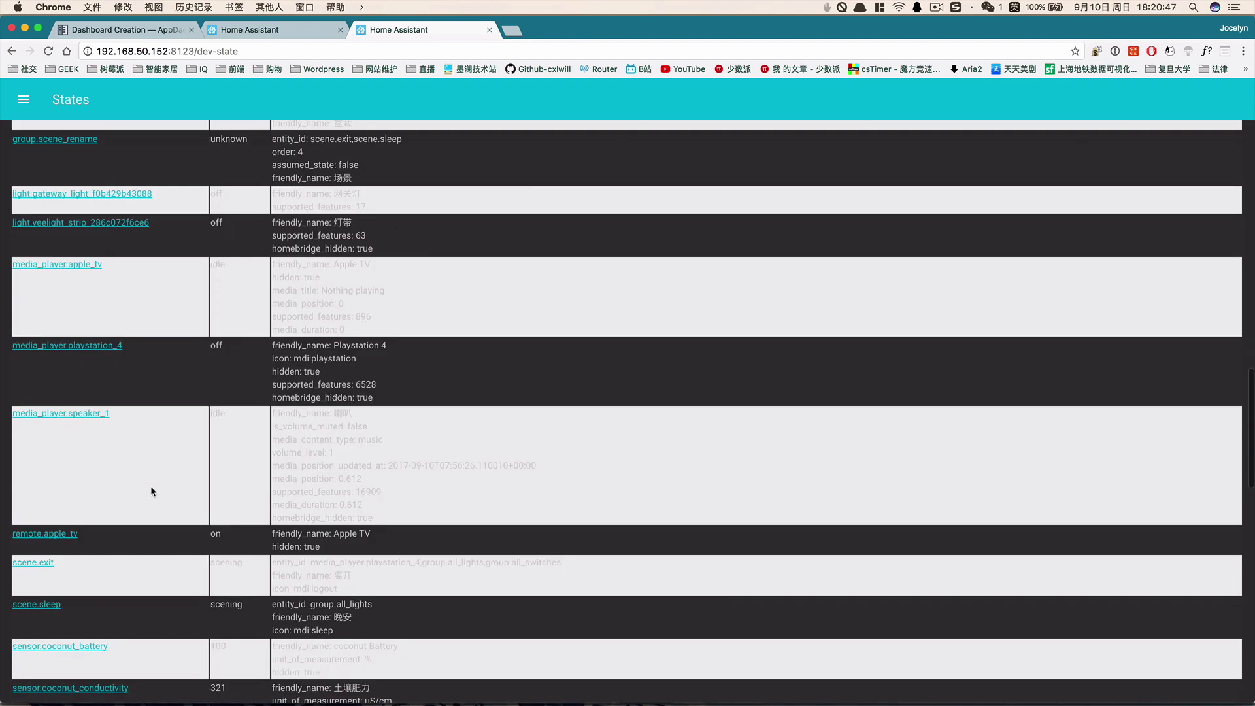
scroll(152, 490, "down", 3)
scroll(154, 490, "up", 4)
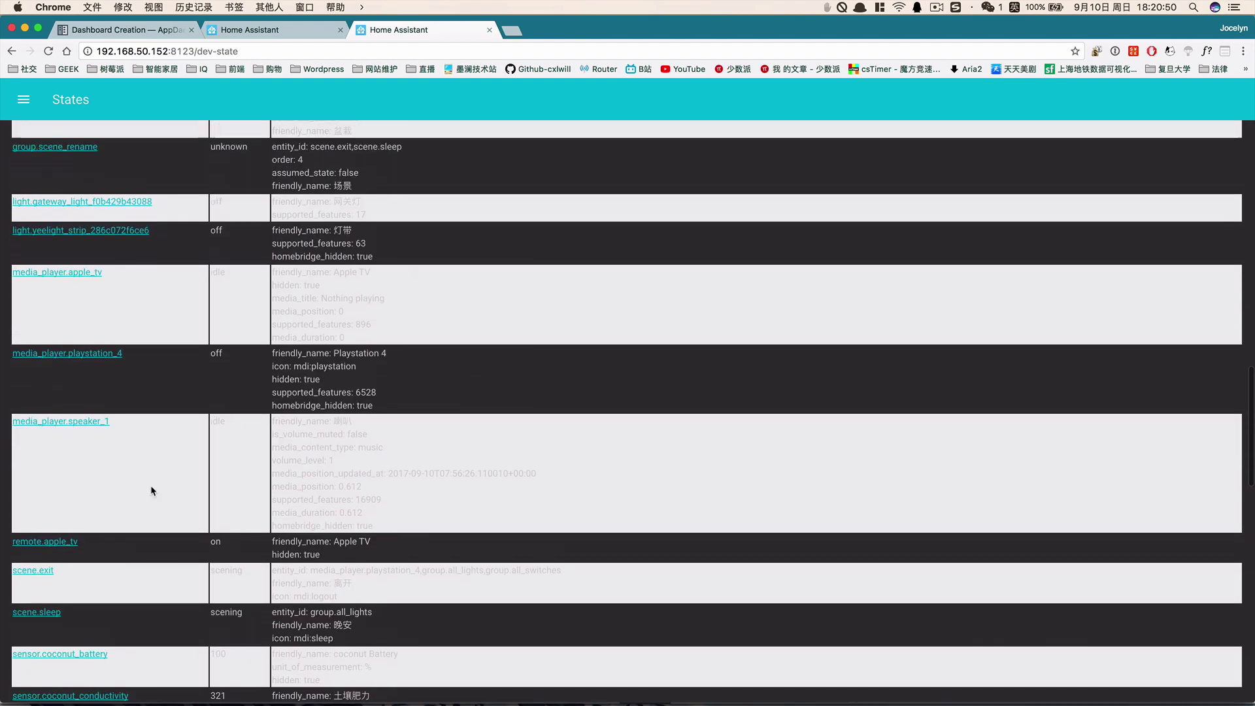
right_click(80, 209)
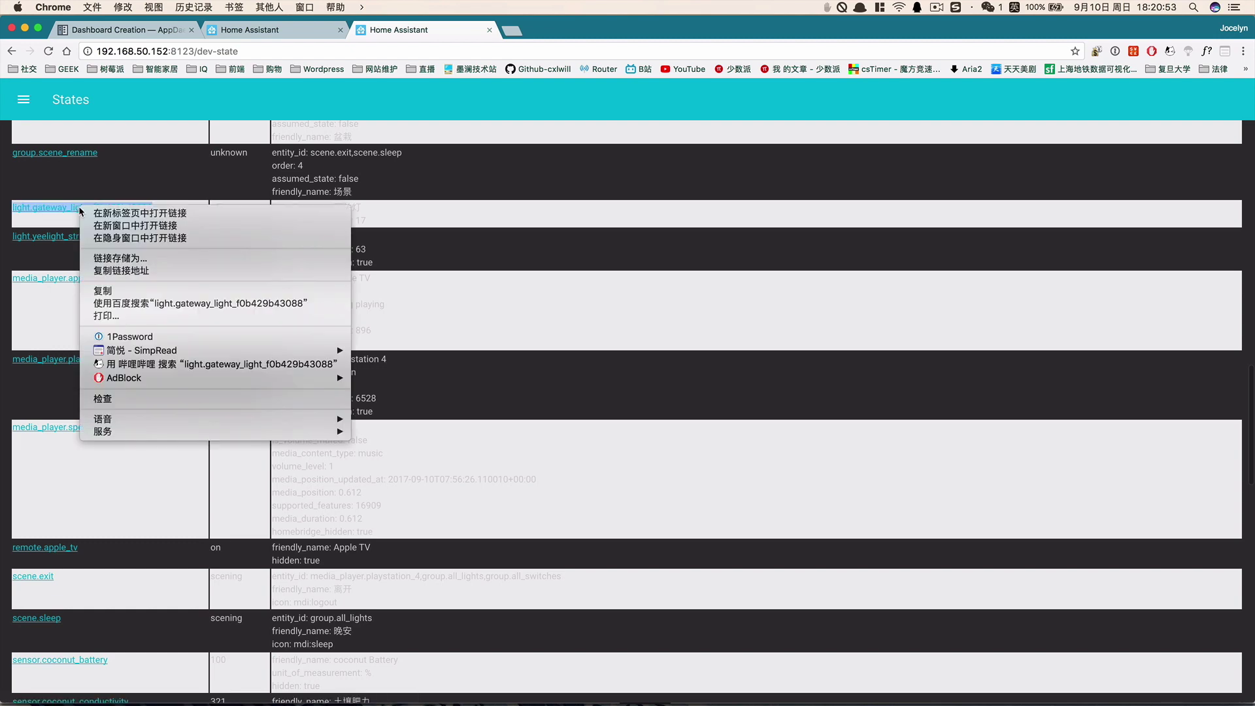
left_click(129, 292)
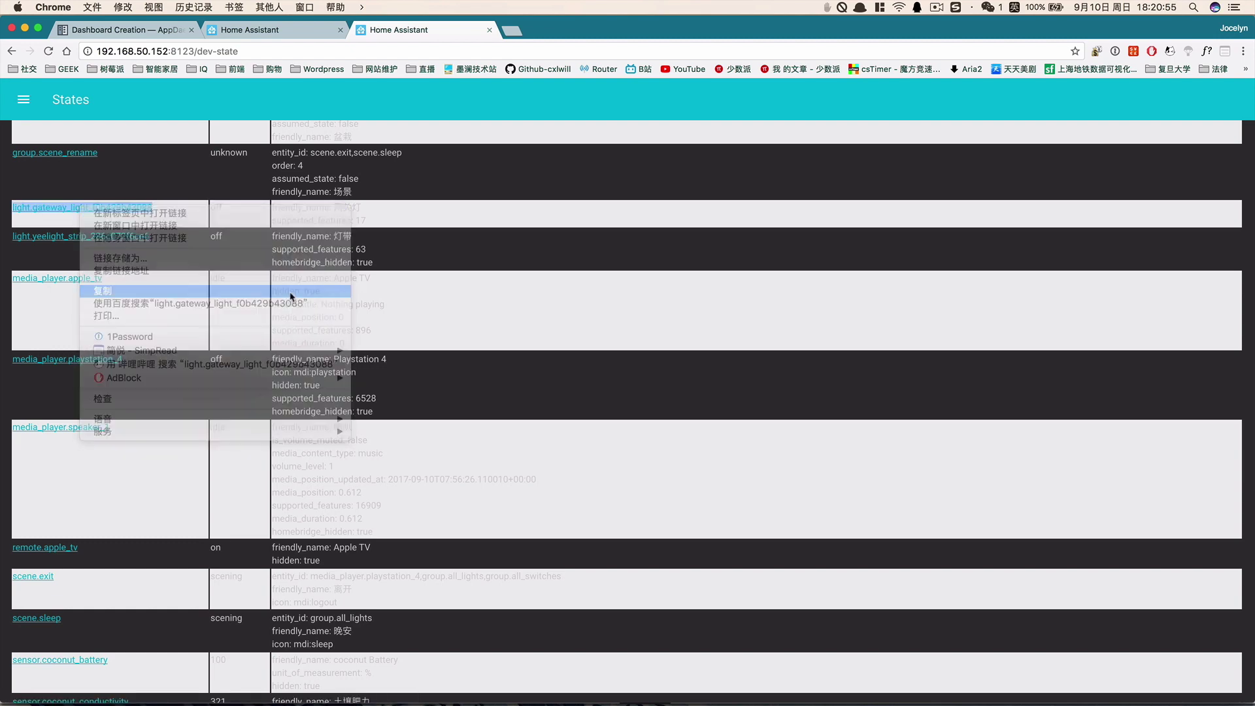
Switch to Inkscape and apply light.gateway_light_f0b429b43088 as the light bulb icon's ID in its object properties
mouse_move(923, 683)
left_click(1007, 685)
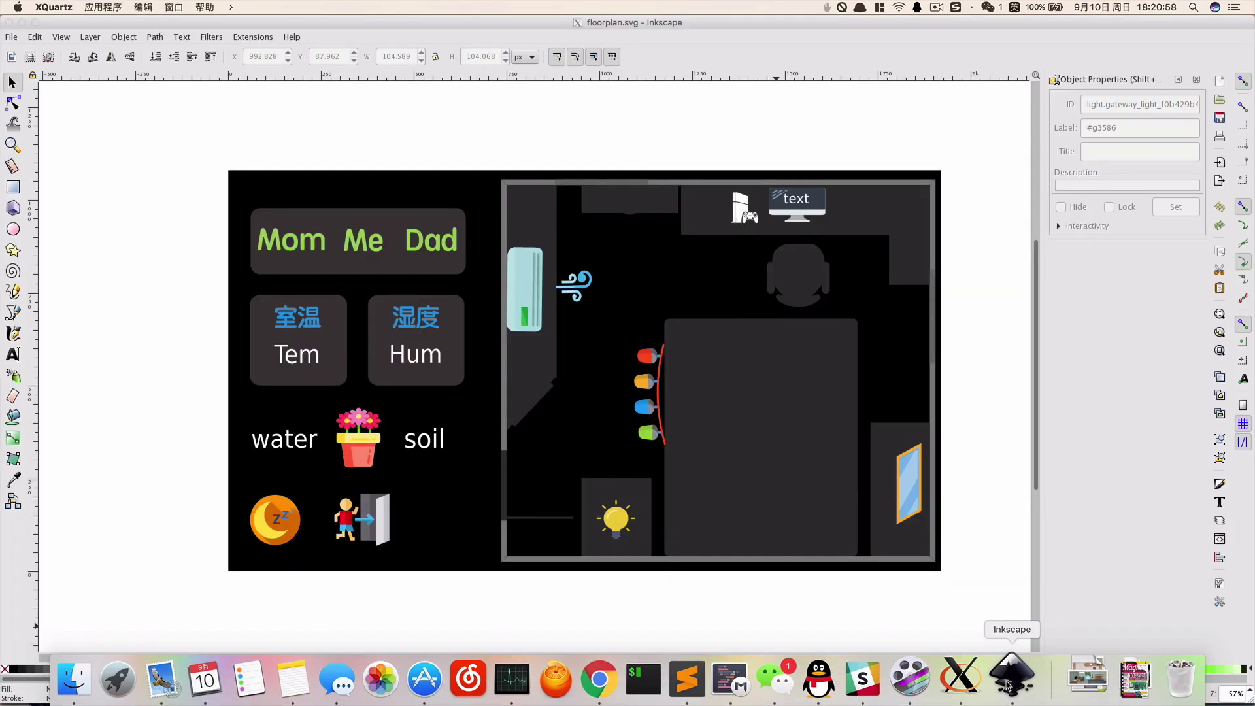
right_click(620, 519)
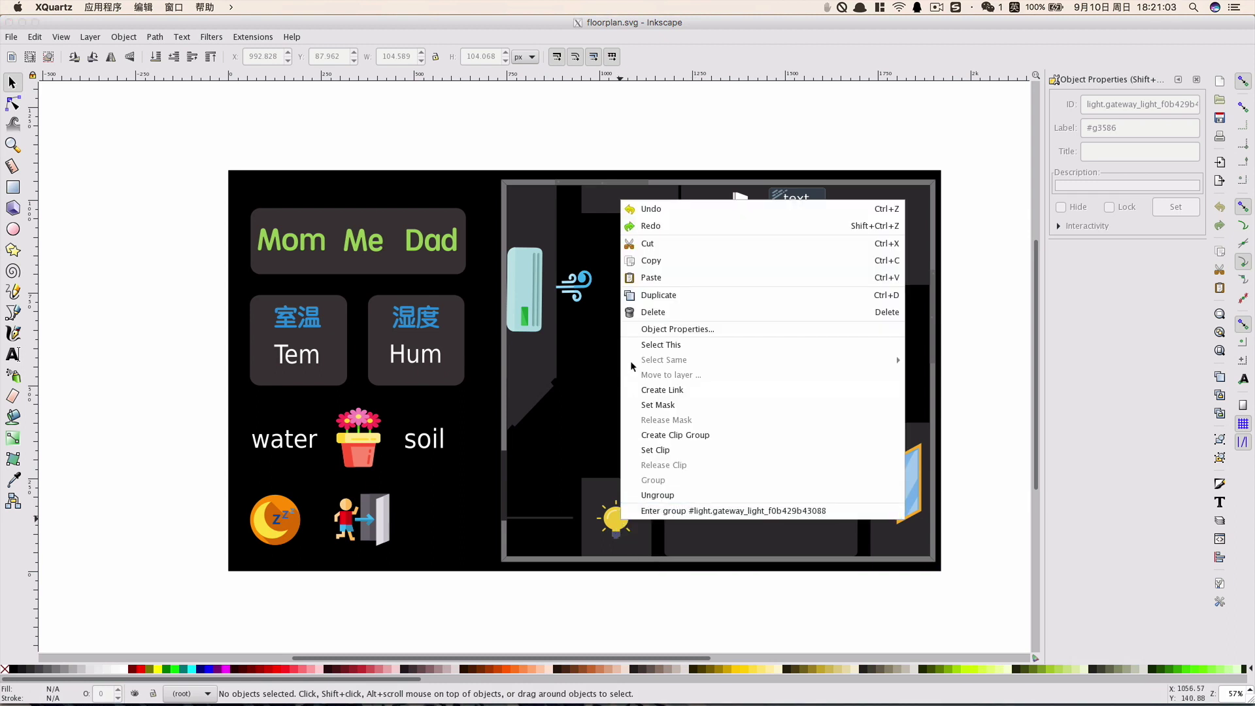
left_click(730, 331)
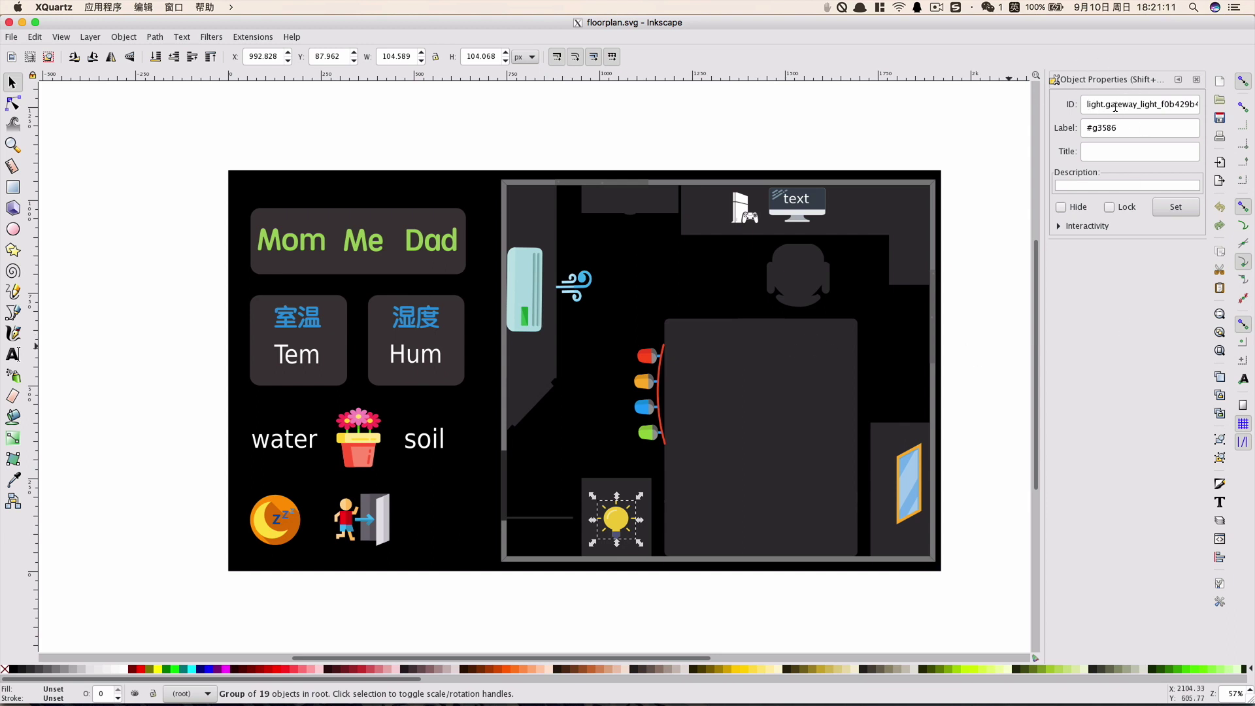
left_click_drag(1104, 105, 1132, 104)
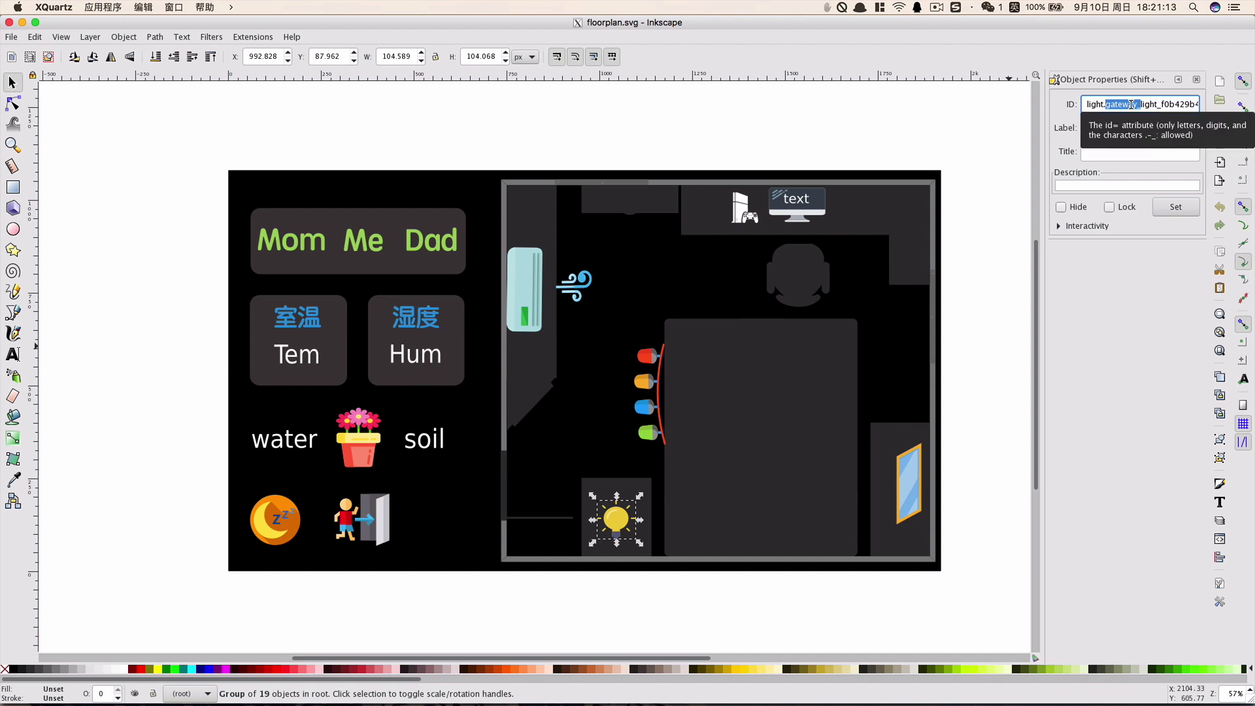
double_click(1131, 105)
key("End")
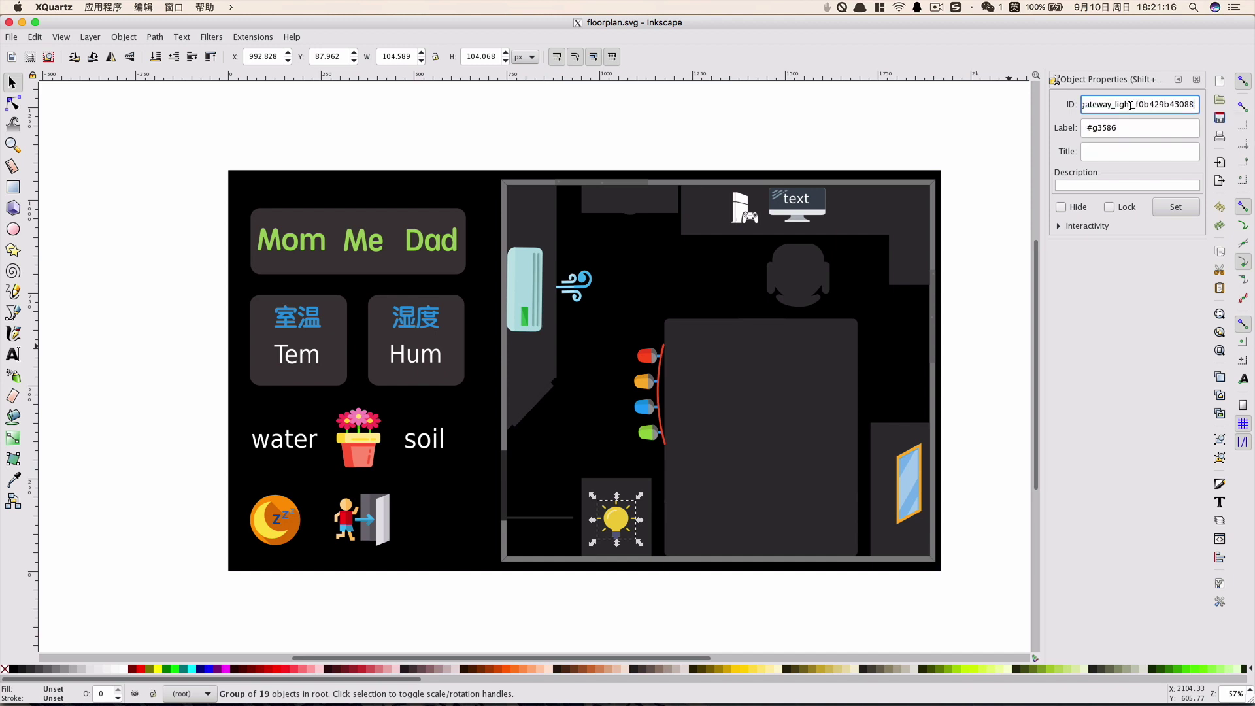
left_click(1175, 207)
left_click(993, 171)
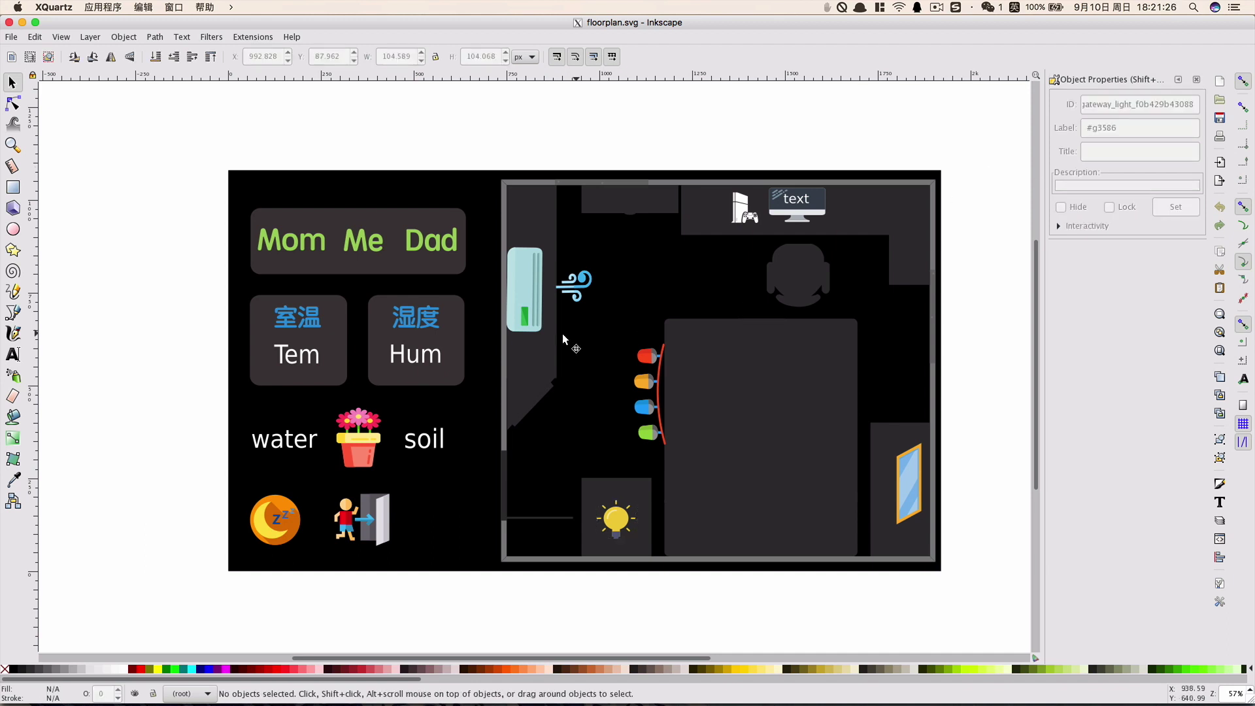
View the object ID of the "Hum" text and look over the document's saving commands
left_click(416, 356)
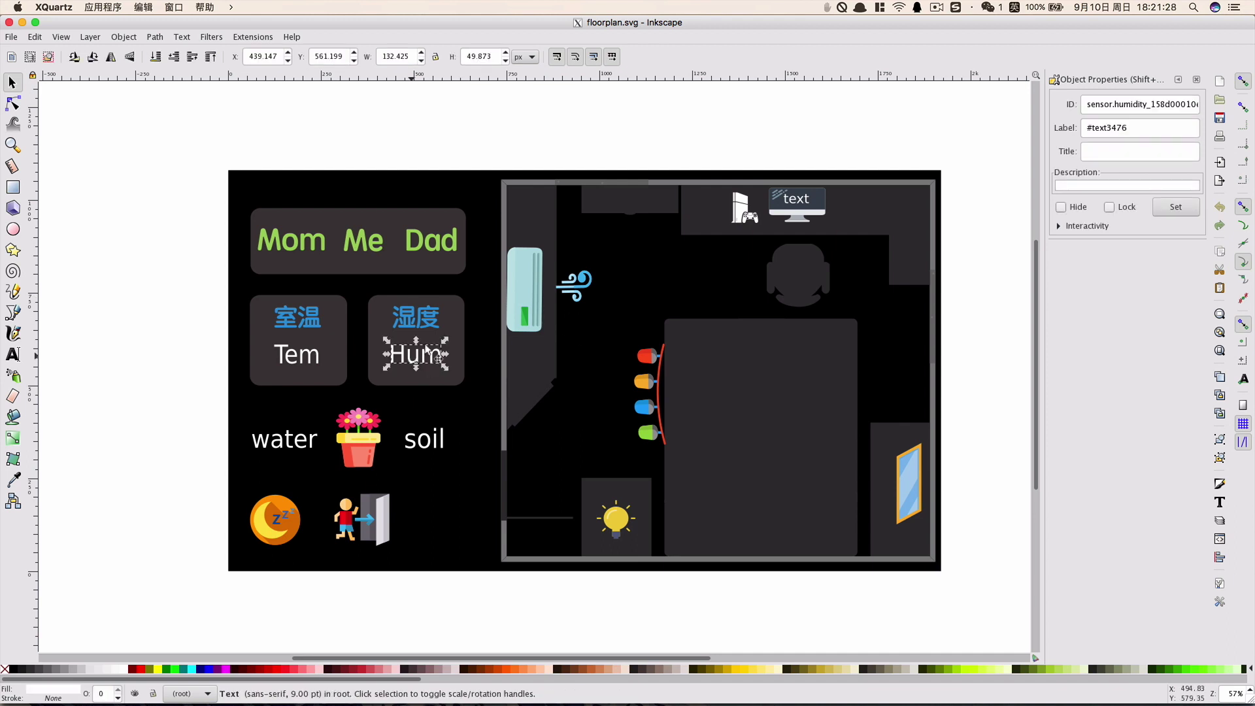
left_click(537, 162)
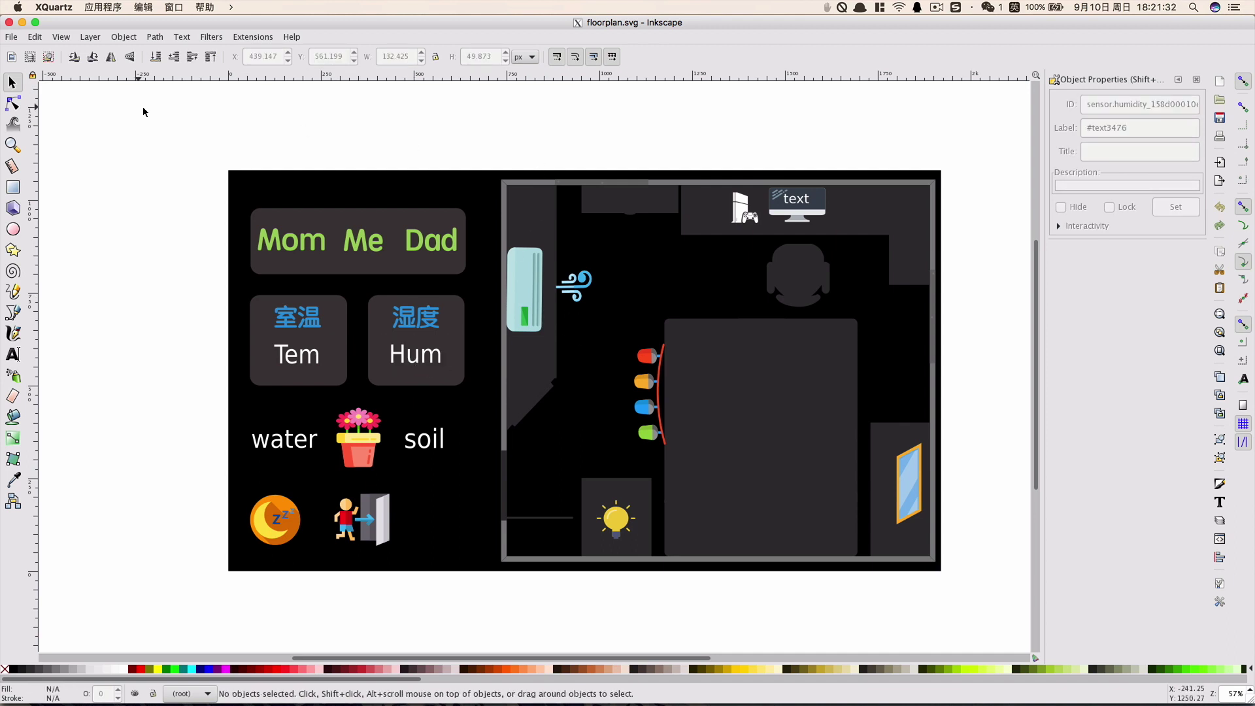
left_click(11, 37)
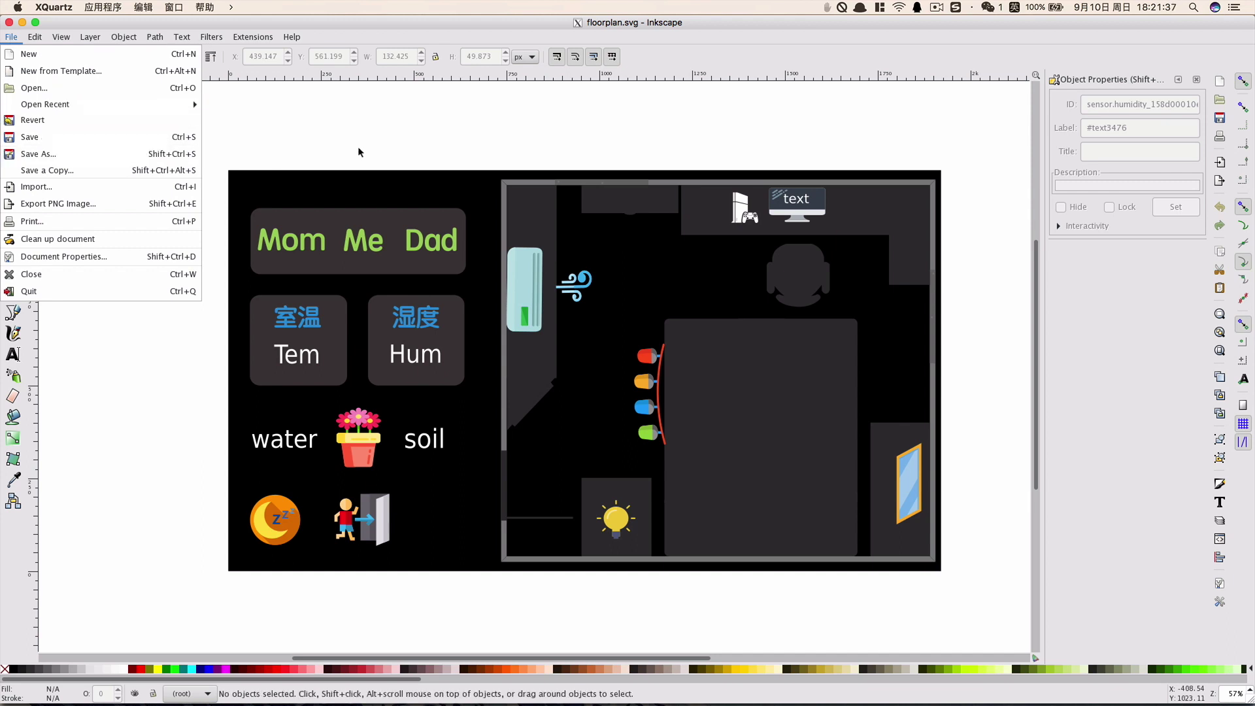
left_click(464, 151)
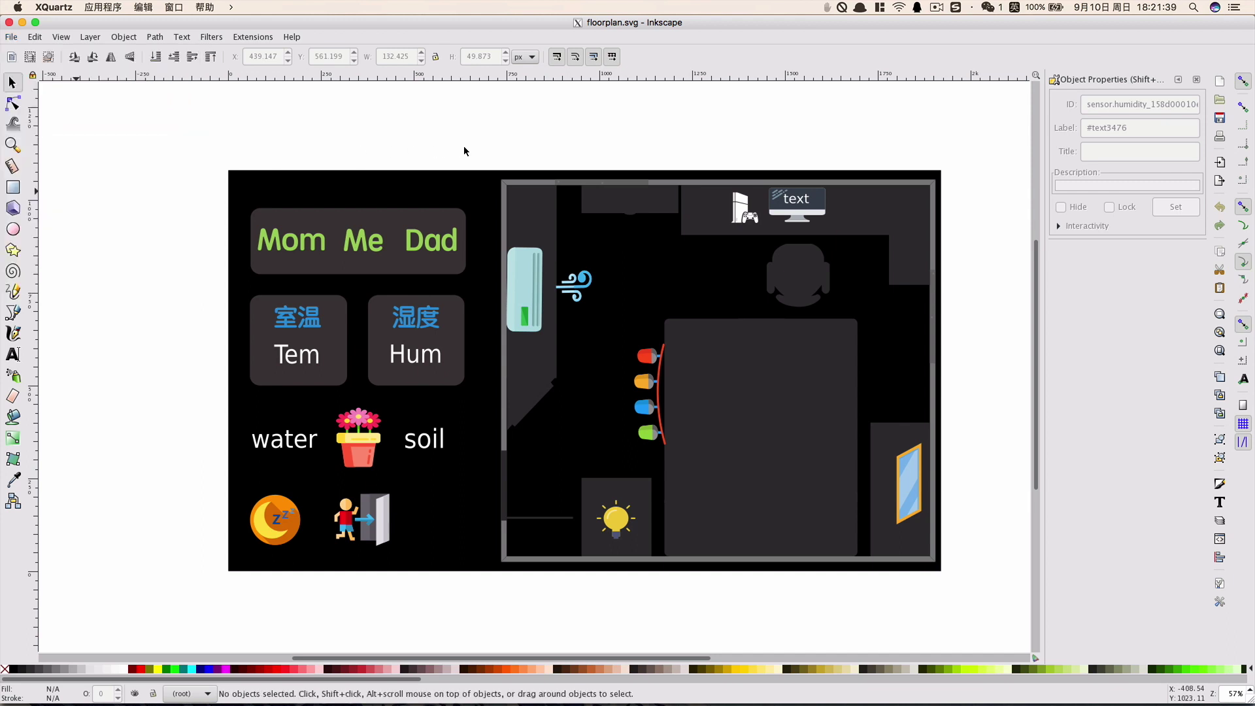